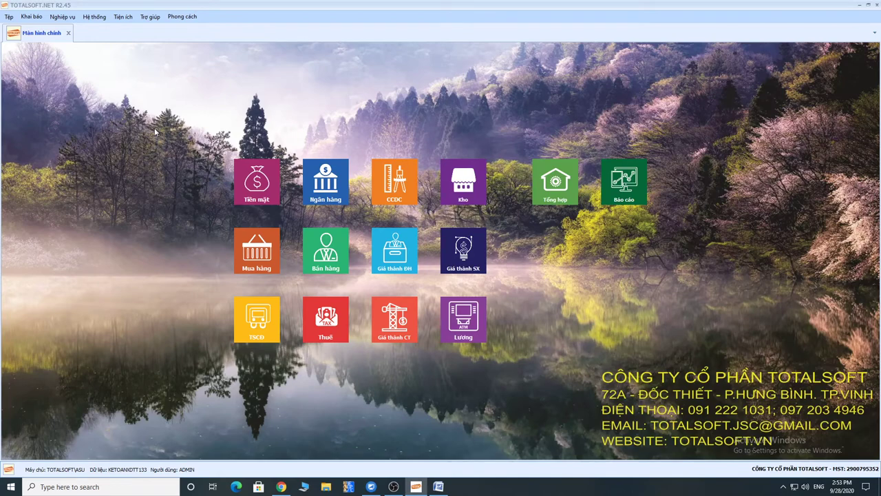
# Step: In the Công cụ dụng cụ catalogue, start a new tool record and name it "Máy photocopy"
pyautogui.click(31, 17)
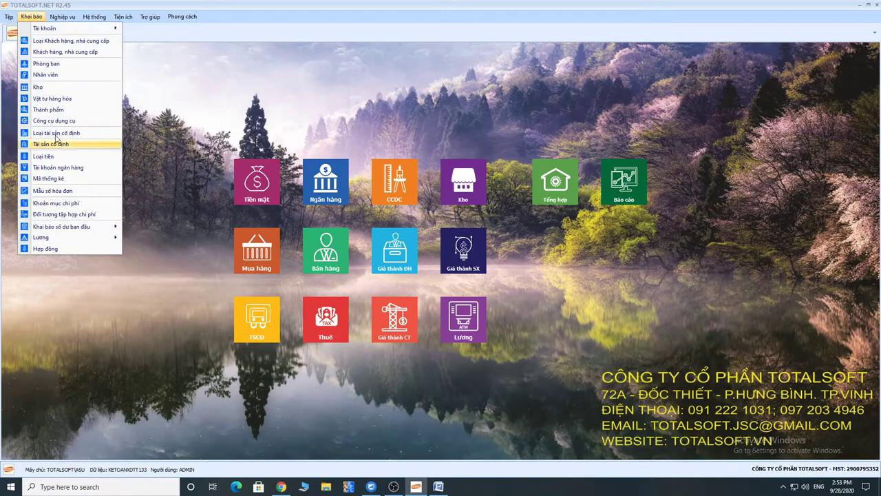
pyautogui.click(56, 121)
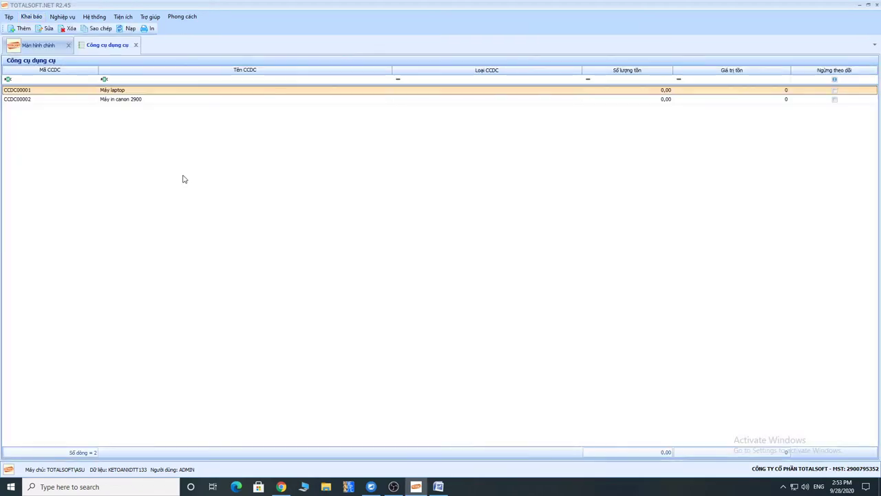
pyautogui.rightClick(131, 126)
pyautogui.click(148, 127)
pyautogui.click(472, 193)
pyautogui.write('Máy phon')
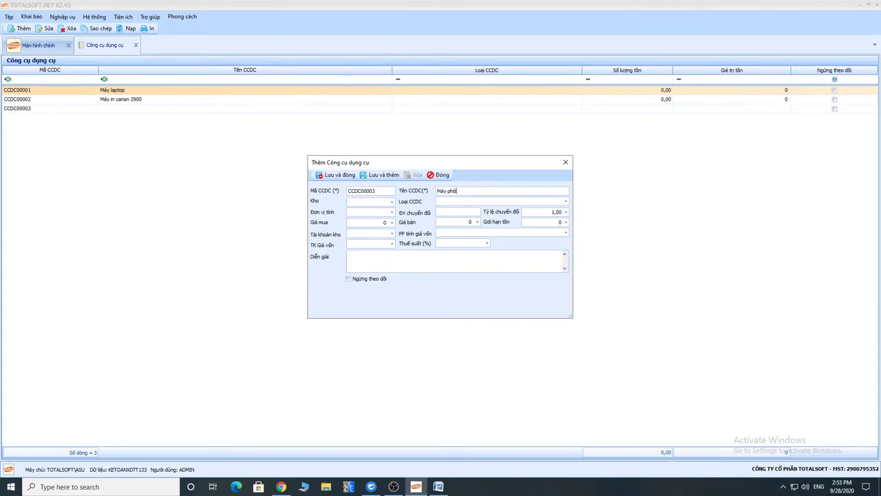
pyautogui.write('oto')
# Step: Give the photocopier the unit Cái, purchase price 15.000.000 and cost-of-goods account 632, and save the record
pyautogui.click(369, 201)
pyautogui.click(525, 191)
pyautogui.press('Tab')
pyautogui.write('1500')
pyautogui.press('Tab')
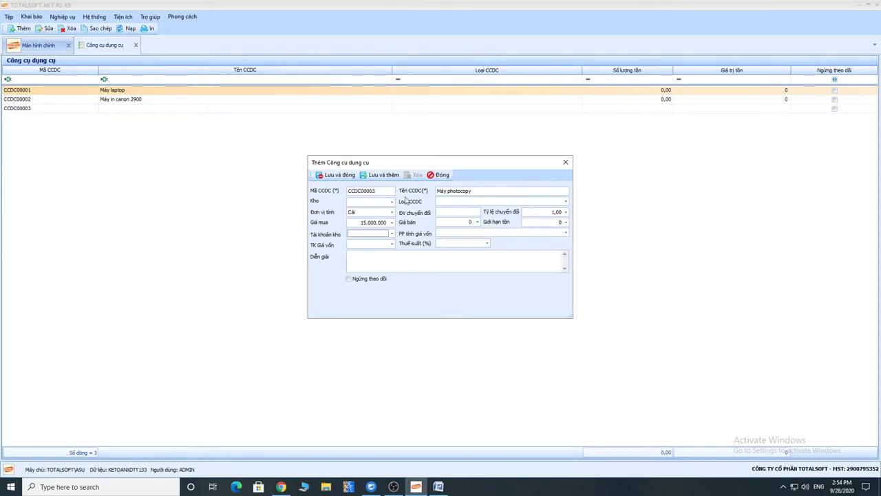
pyautogui.click(392, 245)
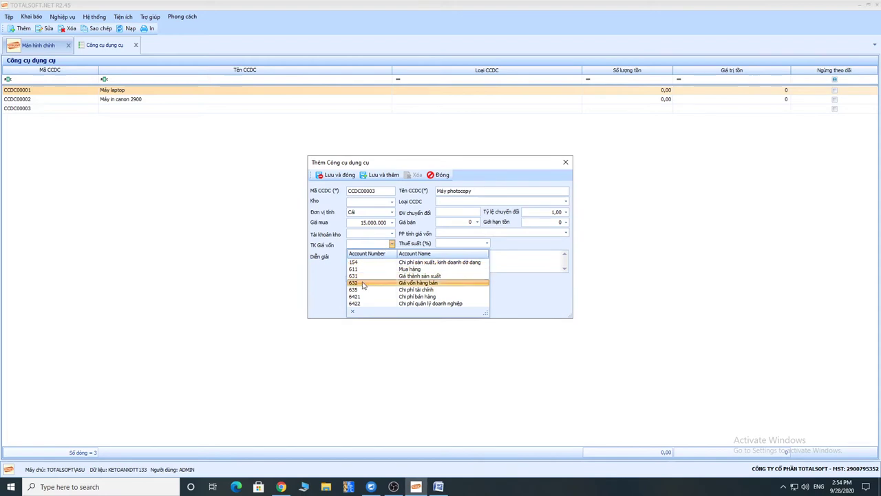
pyautogui.click(361, 282)
pyautogui.click(342, 175)
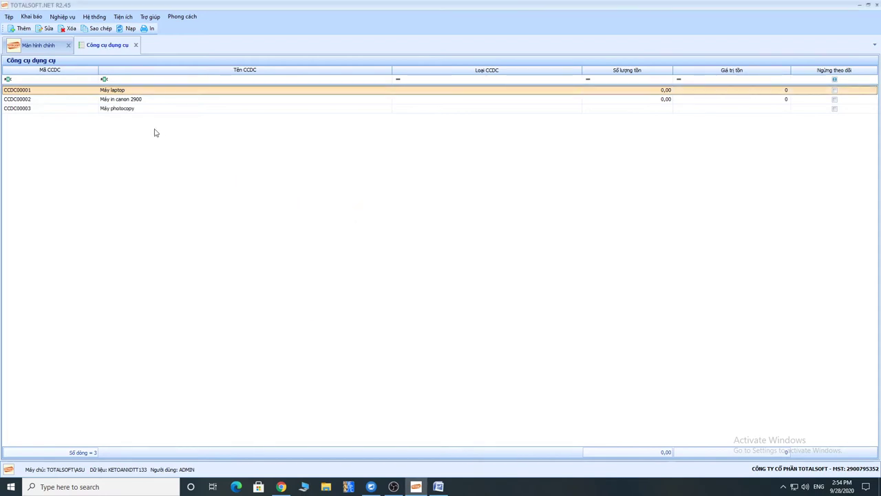
# Step: Start another tool record named "Quần áo bảo hộ lao động" with the unit Bộ
pyautogui.rightClick(131, 125)
pyautogui.click(140, 132)
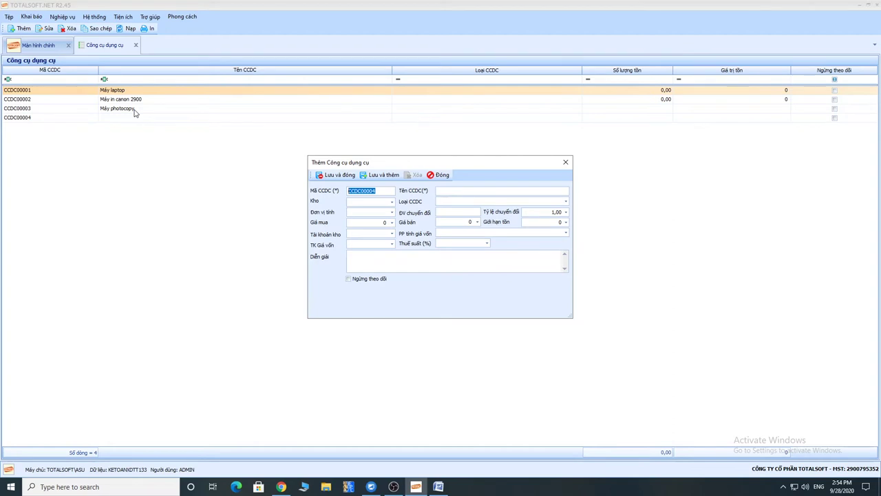
pyautogui.click(469, 191)
pyautogui.write('Quần áo')
pyautogui.press('Tab')
pyautogui.press('Tab')
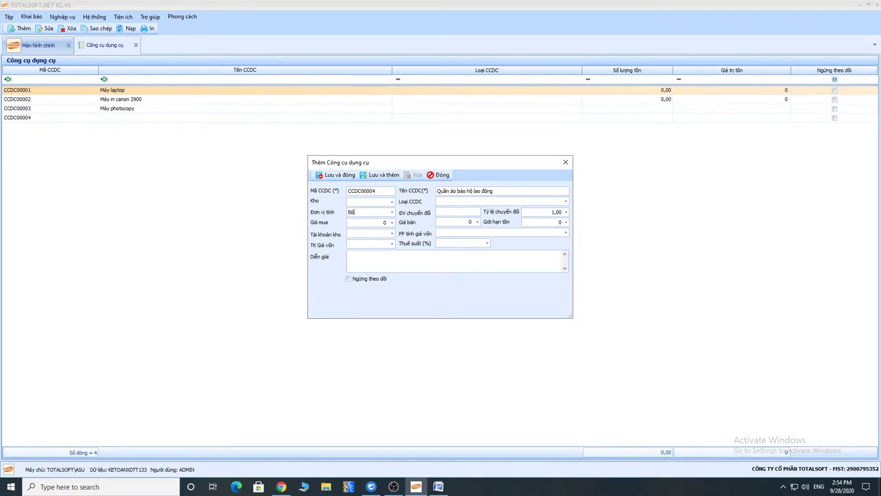
# Step: Set the protective clothing's purchase price to 35.000 and save the record
pyautogui.press('Tab')
pyautogui.press('Tab')
pyautogui.press('Tab')
pyautogui.write('35.000')
pyautogui.click(334, 175)
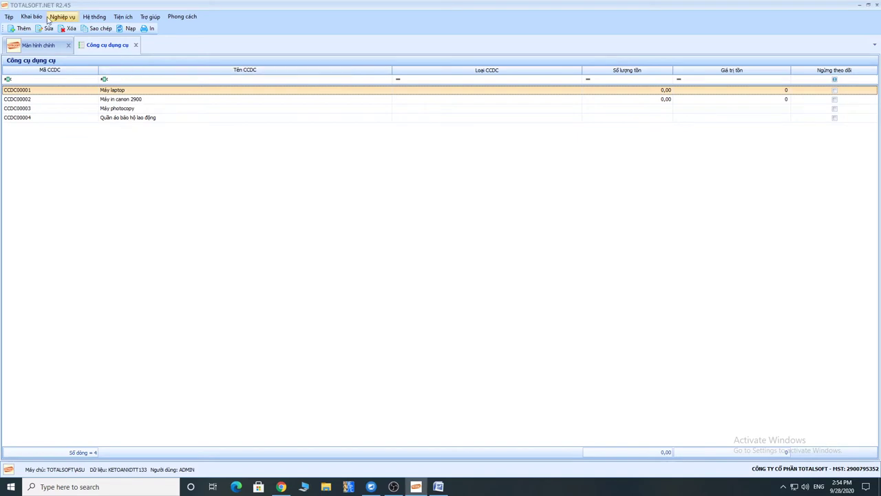
# Step: Close the tool catalogue and highlight the first case in the Word notes, about purchases allocated directly through account 242
pyautogui.click(136, 44)
pyautogui.click(72, 22)
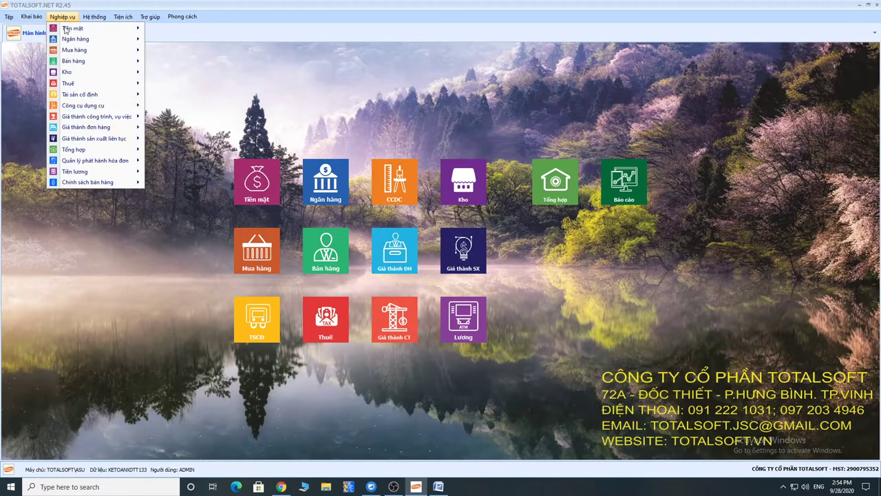
pyautogui.moveTo(96, 153)
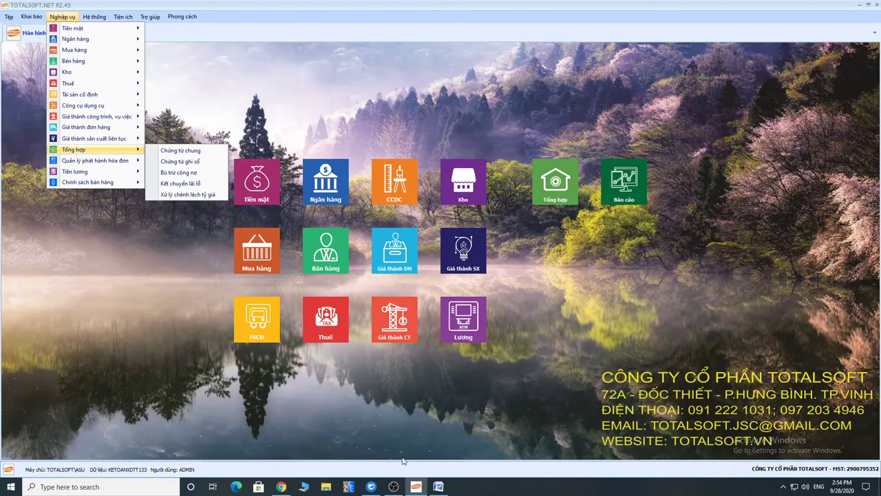
pyautogui.click(438, 487)
pyautogui.click(712, 154)
pyautogui.moveTo(712, 154); pyautogui.dragTo(465, 155)
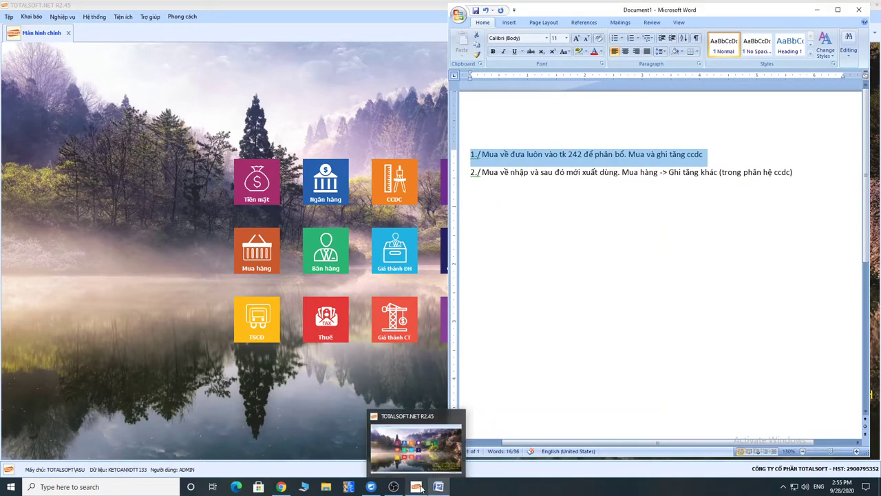
# Step: Back in TOTALSOFT.NET, start a new Mua và ghi tăng voucher for tools and choose "Công ty cung cấp NVL" as the supplier
pyautogui.click(416, 487)
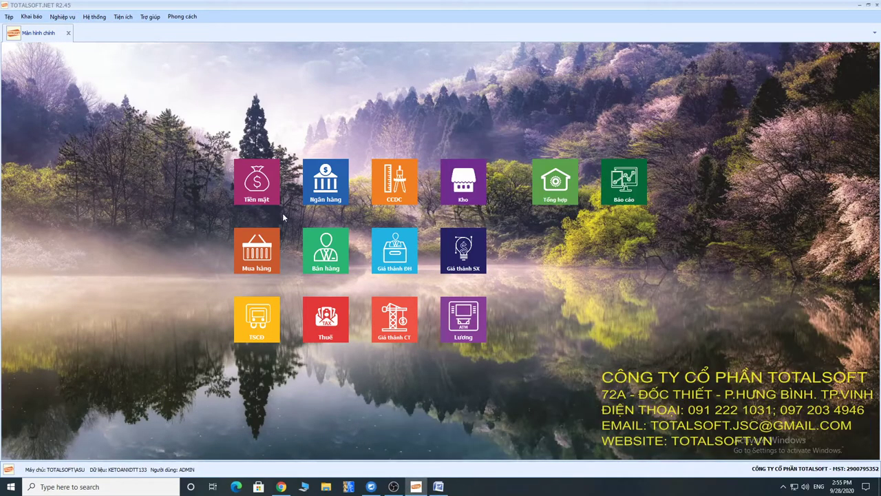
pyautogui.click(401, 195)
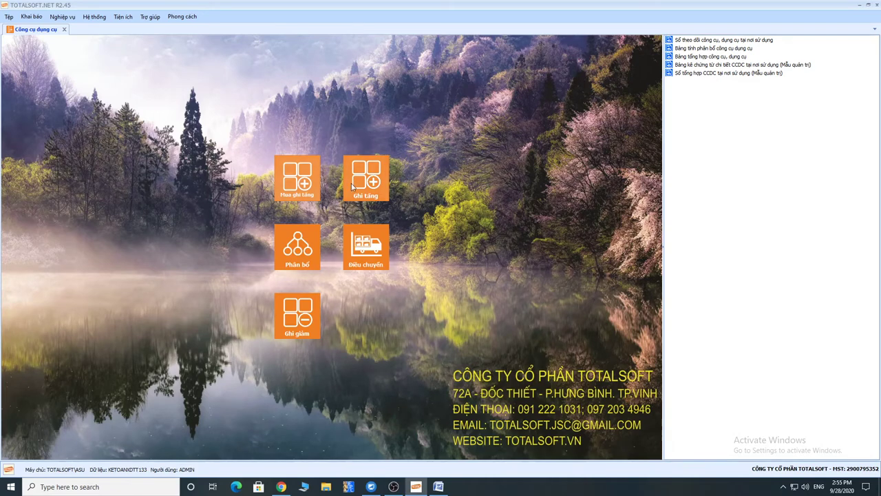
pyautogui.click(297, 176)
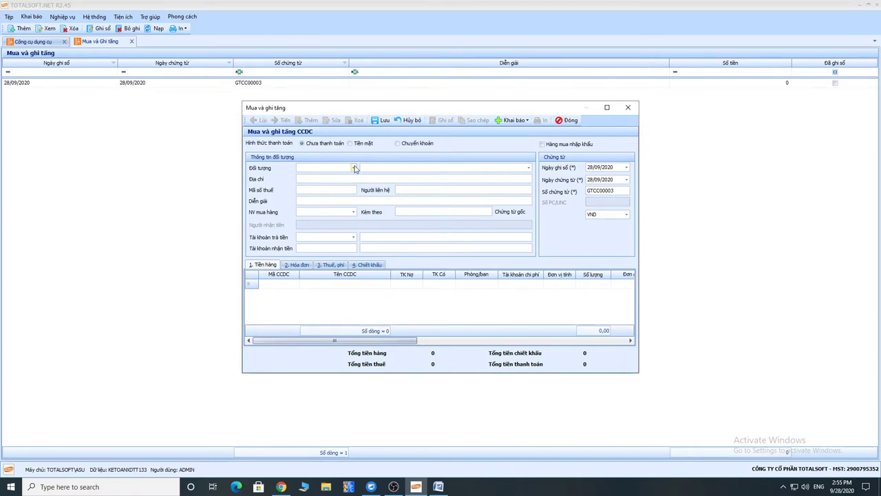
pyautogui.click(354, 168)
pyautogui.click(366, 211)
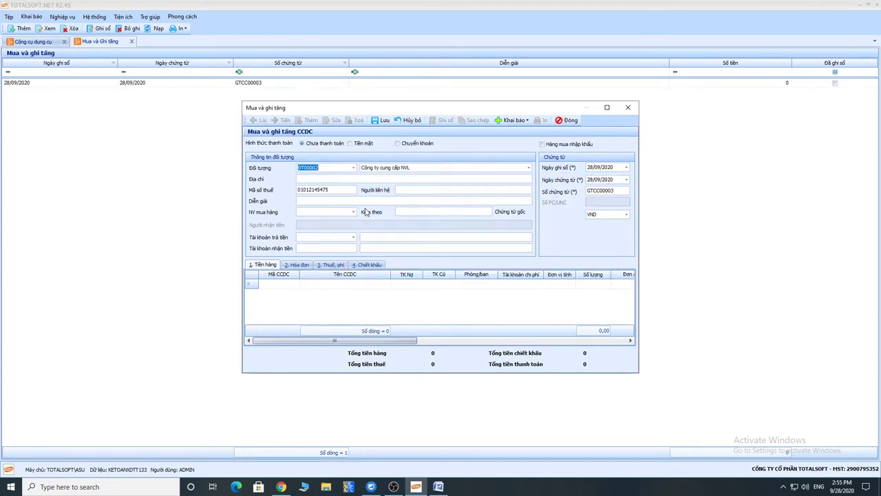
pyautogui.press('Tab')
pyautogui.moveTo(427, 167); pyautogui.dragTo(335, 172)
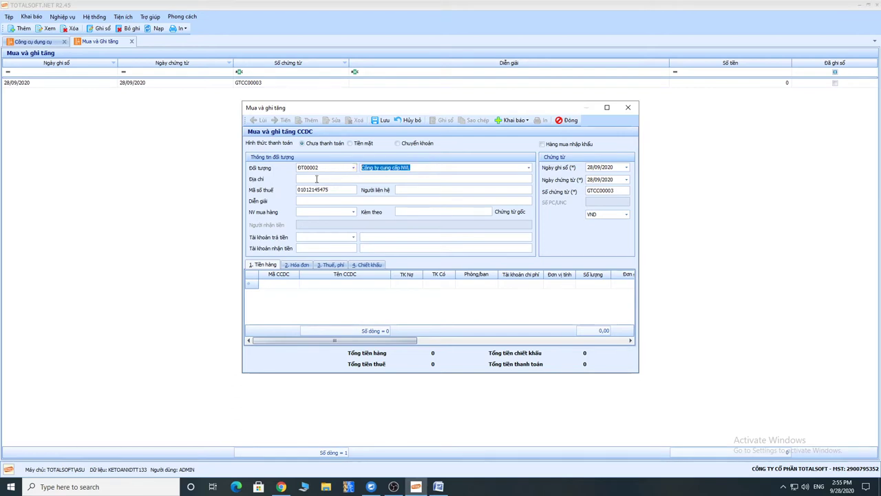
# Step: Describe the voucher as "Nhập mua máy Photocopy" and set its posting and document dates to 06/01/2020
pyautogui.click(397, 189)
pyautogui.write('Nha')
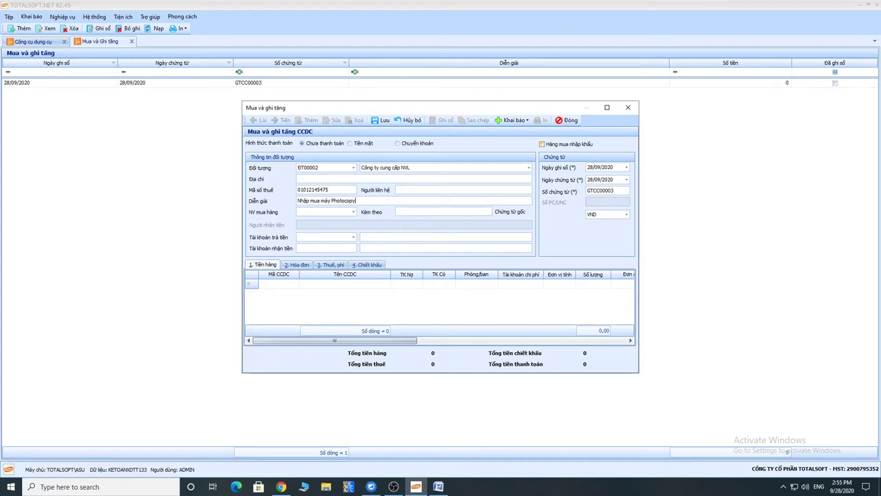
pyautogui.click(323, 236)
pyautogui.click(617, 169)
pyautogui.write('06/01/2020')
pyautogui.press('Tab')
pyautogui.press('Tab')
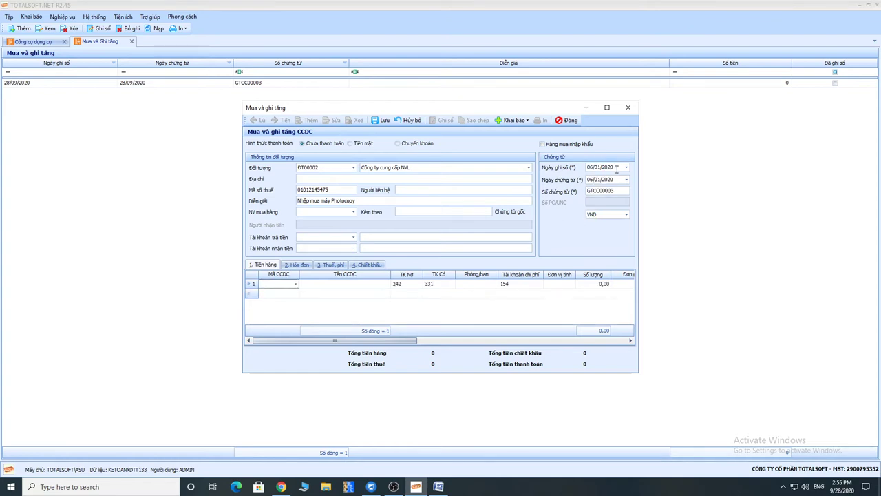
# Step: Add Máy photocopy (CCDC00003) as the voucher's first goods line, keeping debit account 242 and credit account 331
pyautogui.click(297, 286)
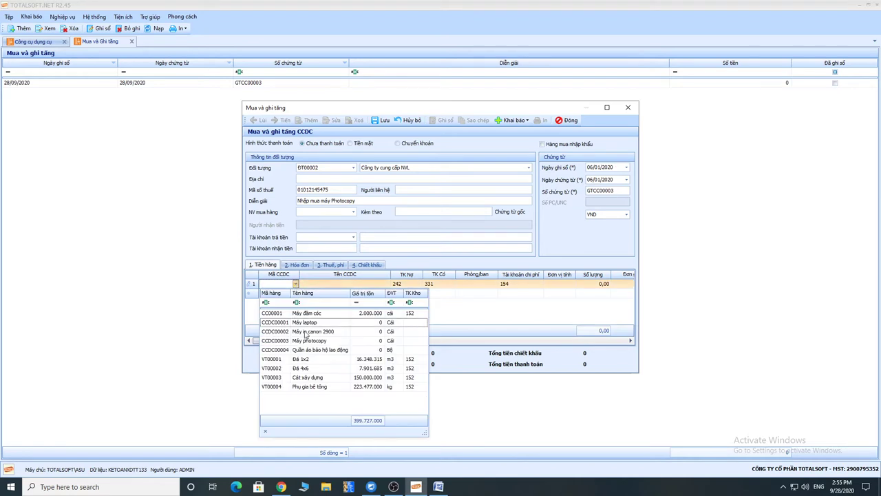
pyautogui.click(310, 344)
pyautogui.press('Tab')
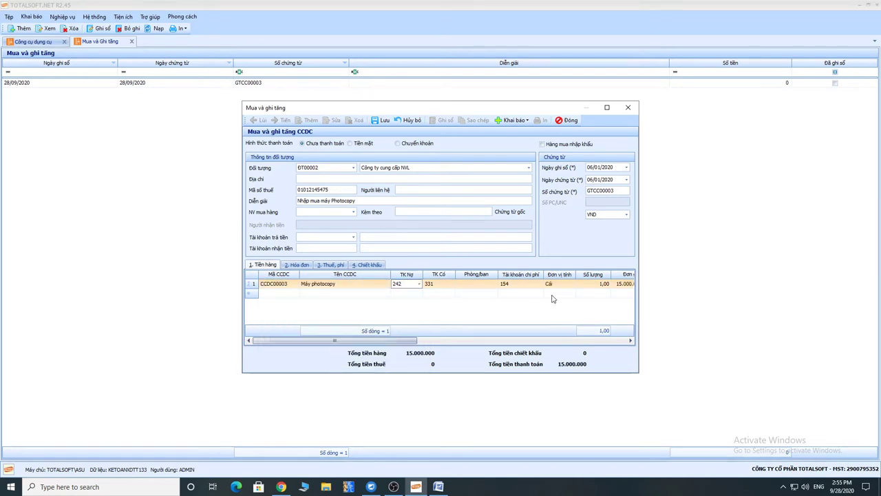
pyautogui.press('Tab')
pyautogui.press('Tab')
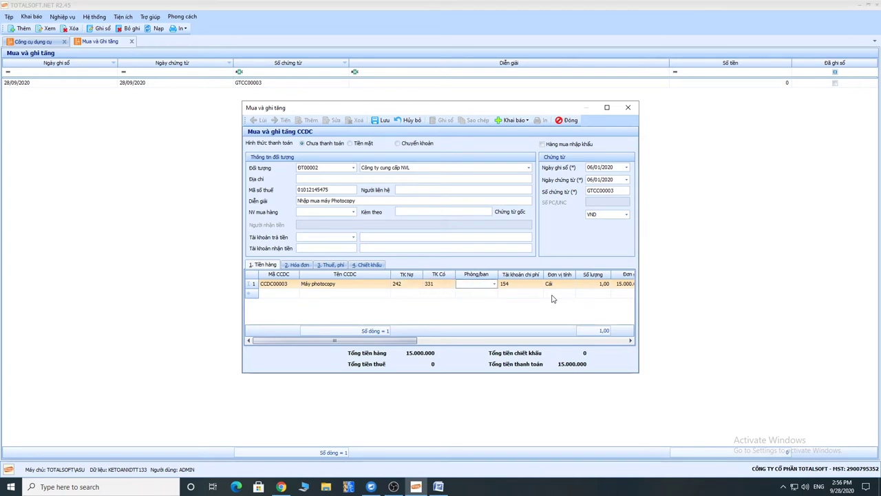
# Step: Assign the photocopier line to department PKETOAN and set its expense account to 6422
pyautogui.click(495, 284)
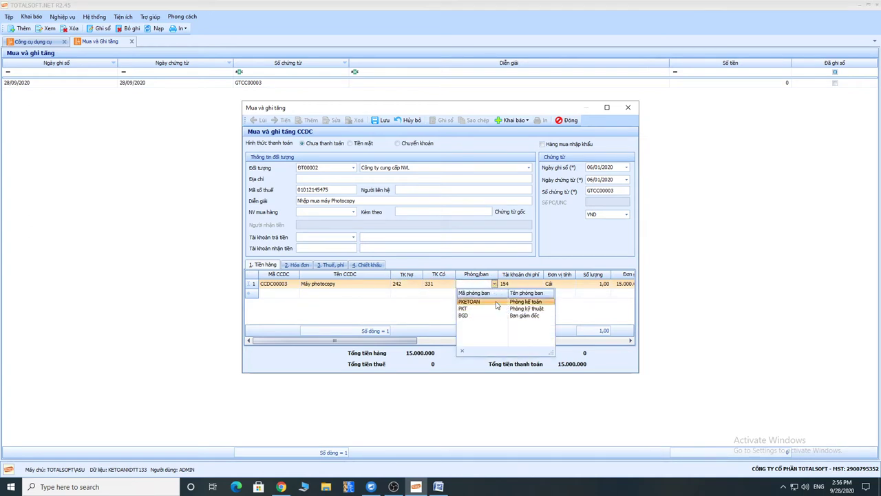
pyautogui.click(496, 303)
pyautogui.press('Tab')
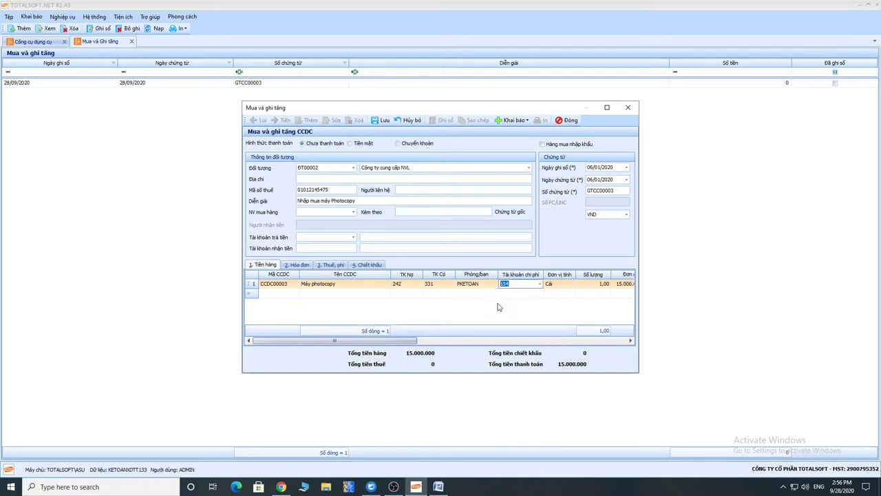
pyautogui.moveTo(399, 342); pyautogui.dragTo(418, 342)
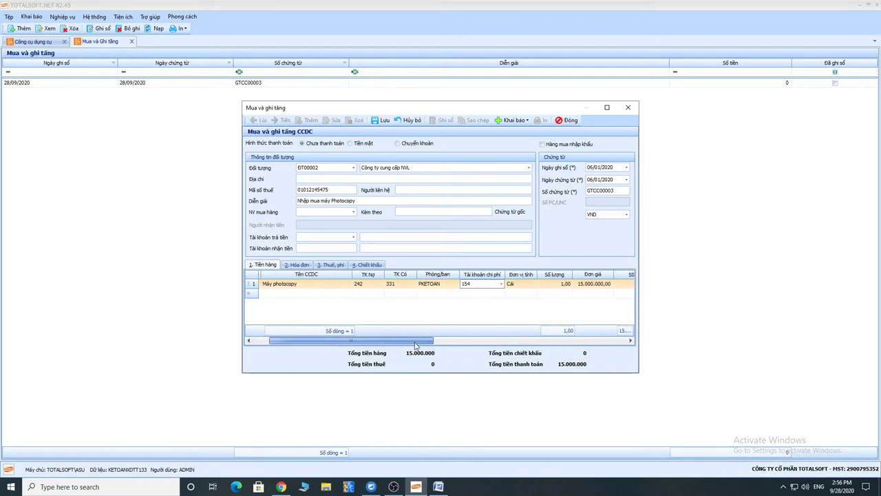
pyautogui.click(496, 284)
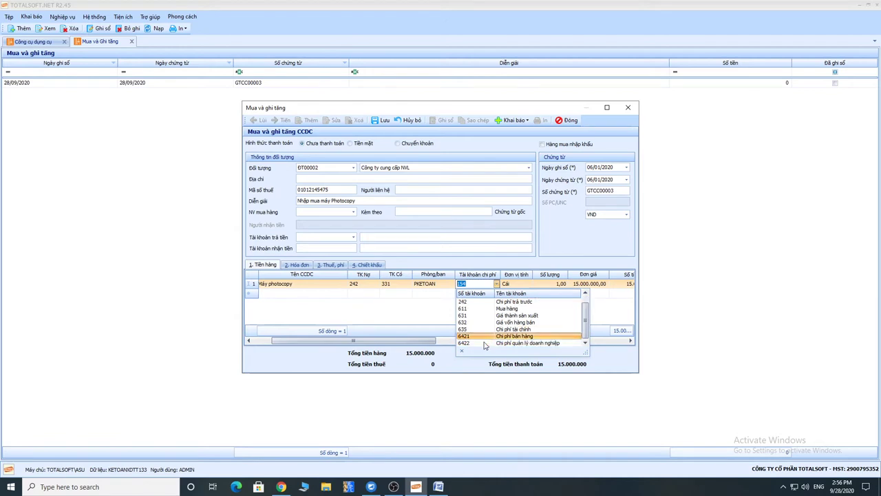
pyautogui.click(486, 344)
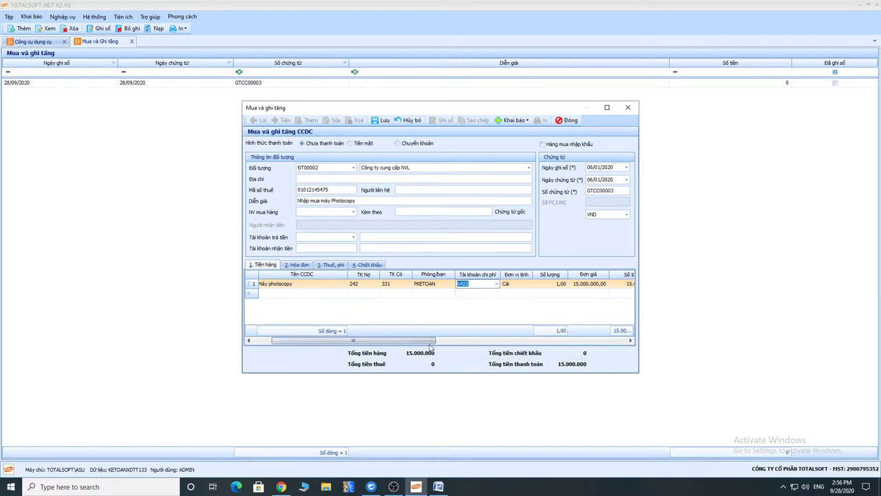
# Step: Set the photocopier line's number of allocations (Số lần phân bổ) to 36
pyautogui.moveTo(419, 342); pyautogui.dragTo(480, 344)
pyautogui.press('Tab')
pyautogui.press('Tab')
pyautogui.press('Tab')
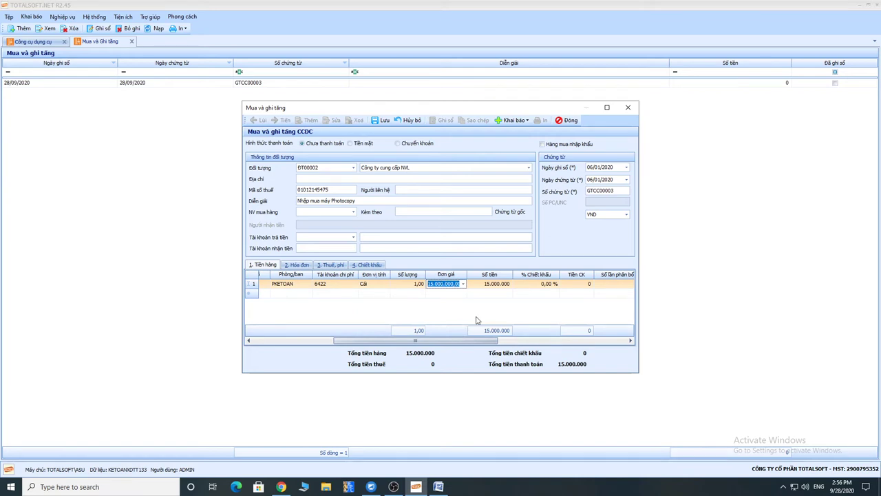
pyautogui.press('Tab')
pyautogui.press('Tab')
pyautogui.press('Tab')
pyautogui.press('Tab')
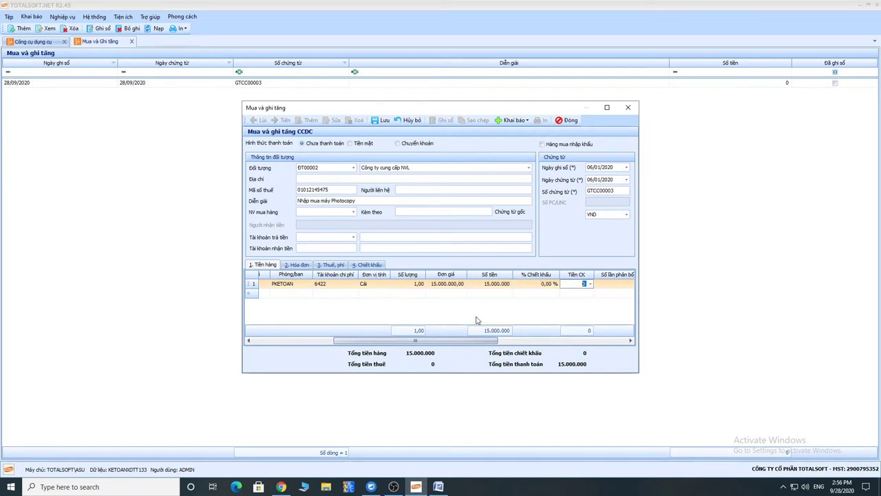
pyautogui.write('36')
pyautogui.press('Tab')
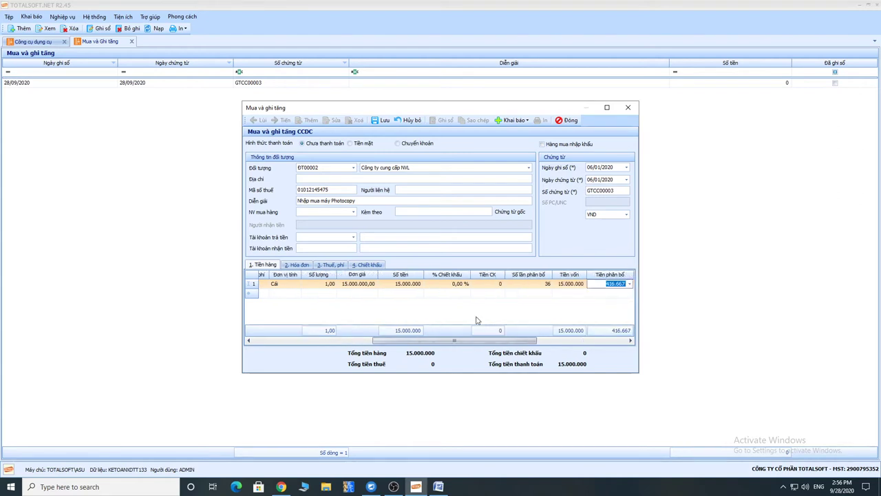
# Step: Set the cost item (Khoản mục chi phí) of the photocopier line to CPK (Chi phí khác)
pyautogui.moveTo(447, 341); pyautogui.dragTo(511, 342)
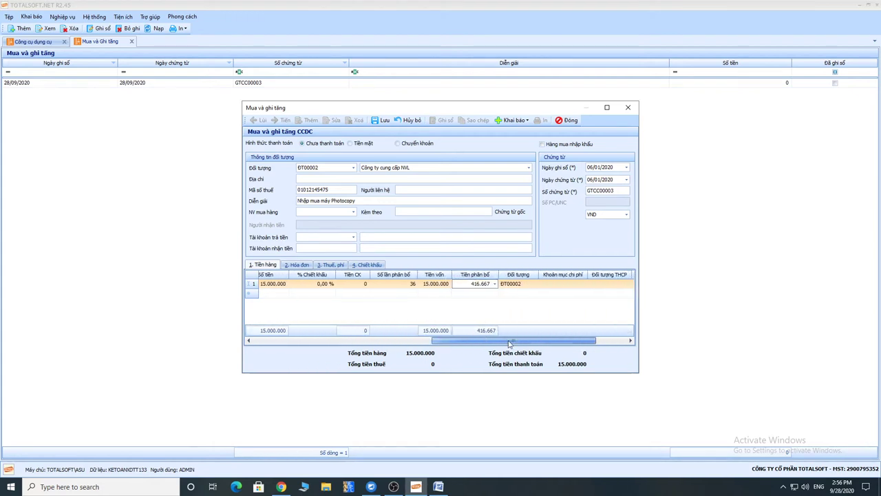
pyautogui.click(465, 286)
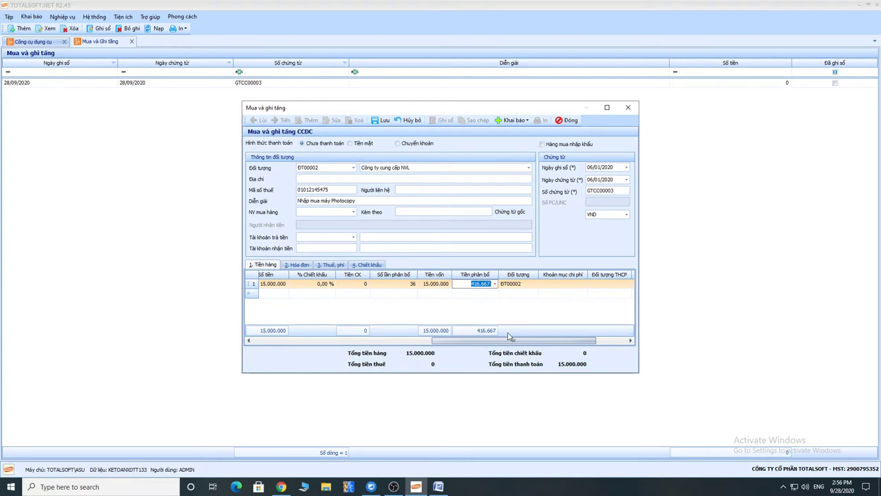
pyautogui.moveTo(513, 343); pyautogui.dragTo(540, 342)
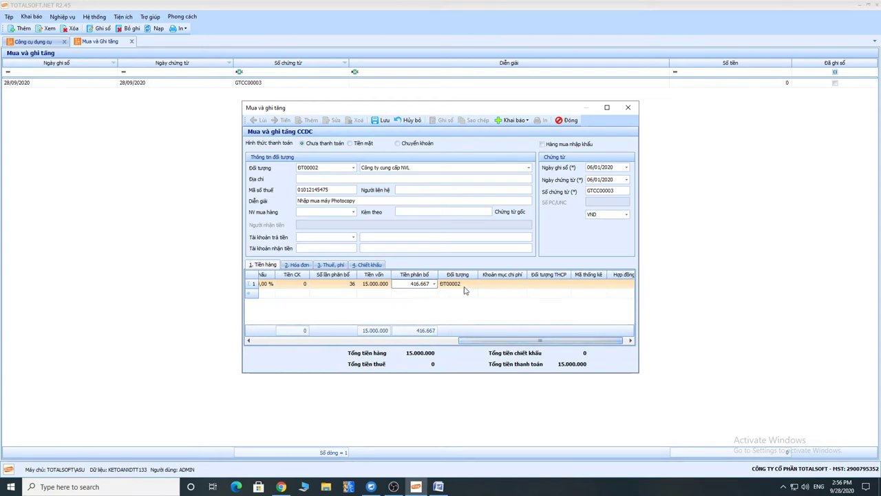
pyautogui.moveTo(495, 342)
pyautogui.mouseDown()
pyautogui.moveTo(283, 341)
pyautogui.moveTo(498, 341)
pyautogui.mouseUp()
pyautogui.click(506, 285)
pyautogui.click(517, 285)
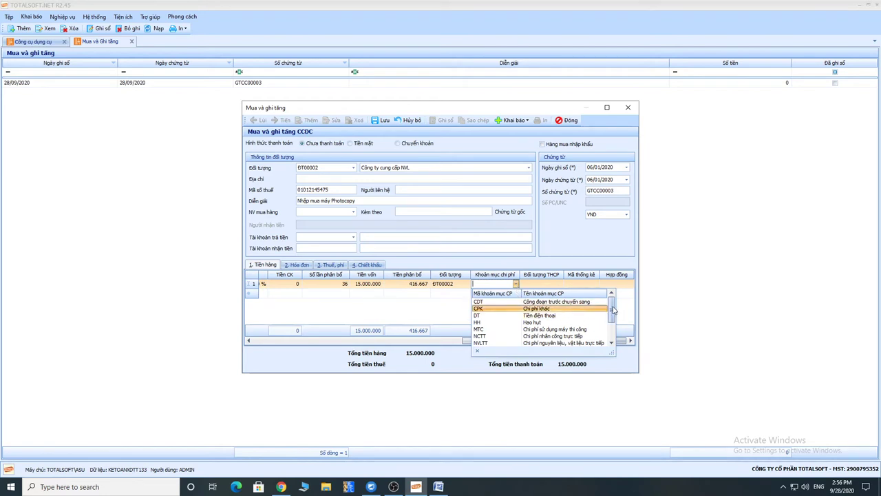
pyautogui.moveTo(613, 312); pyautogui.dragTo(613, 335)
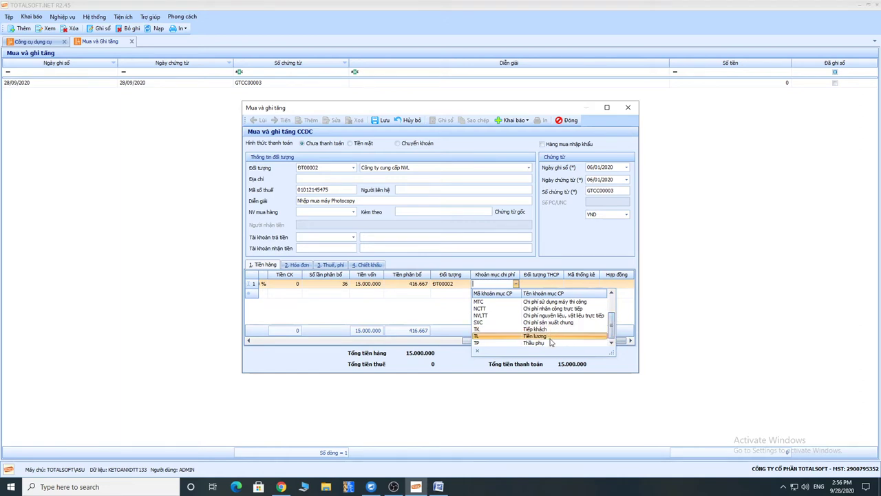
pyautogui.moveTo(612, 334); pyautogui.dragTo(612, 308)
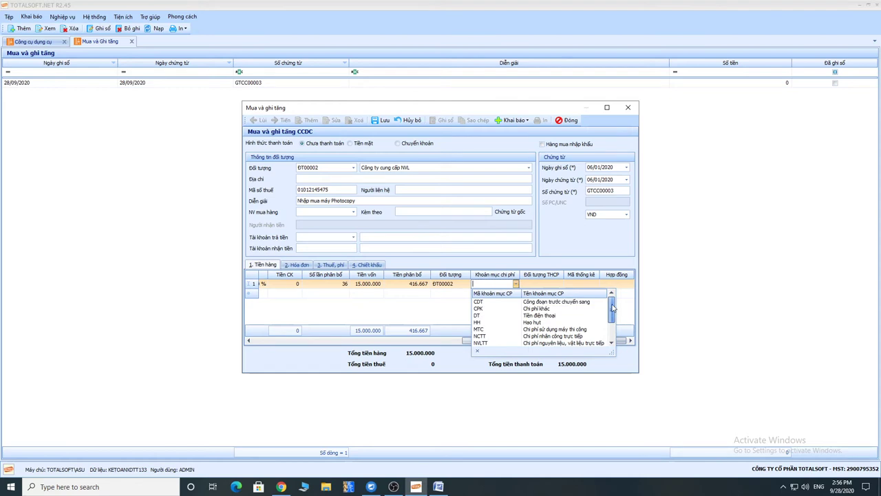
pyautogui.click(541, 311)
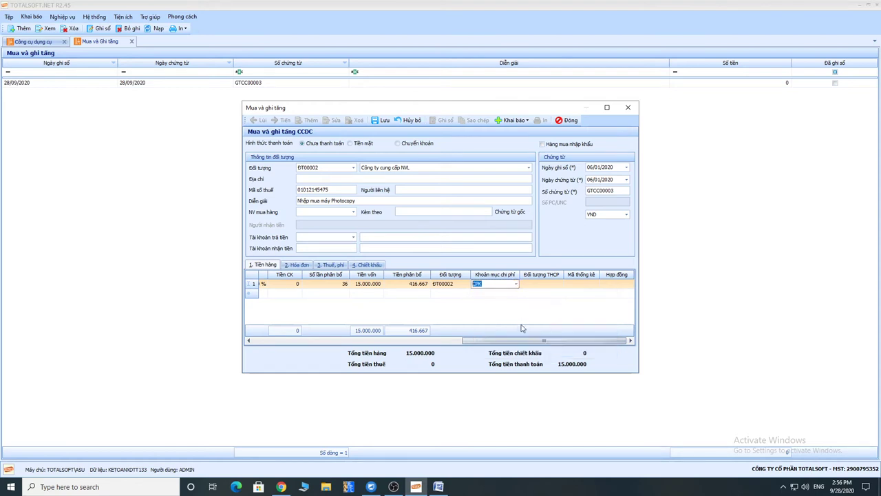
# Step: Save the photocopier purchase and increase voucher and close it
pyautogui.moveTo(491, 341); pyautogui.dragTo(301, 340)
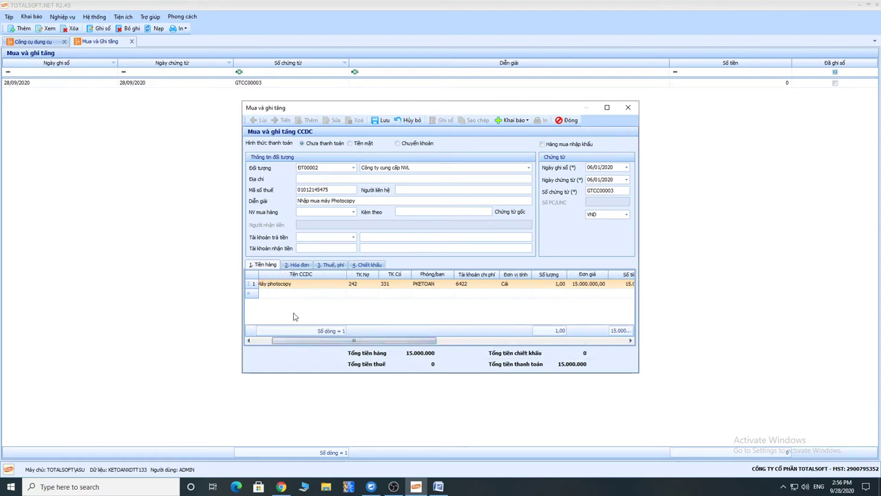
pyautogui.click(373, 120)
pyautogui.click(572, 120)
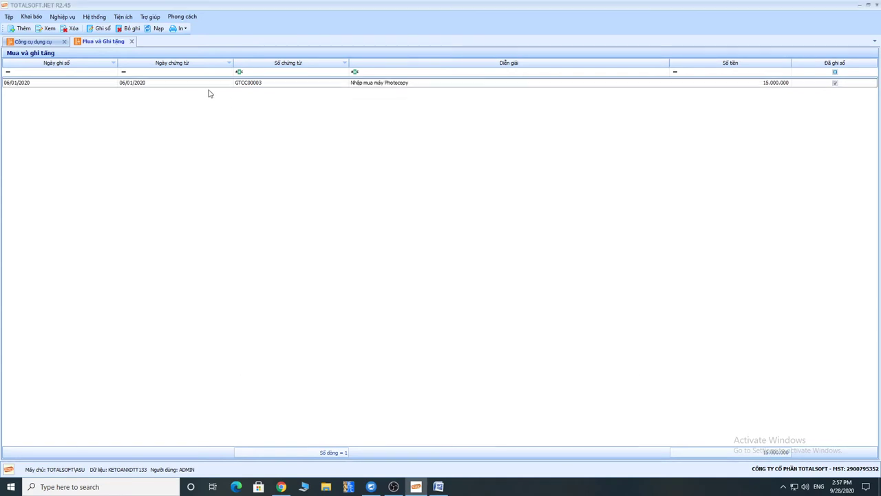
# Step: Create a tool allocation (Phân bổ) voucher for month 1 of 2020
pyautogui.click(28, 41)
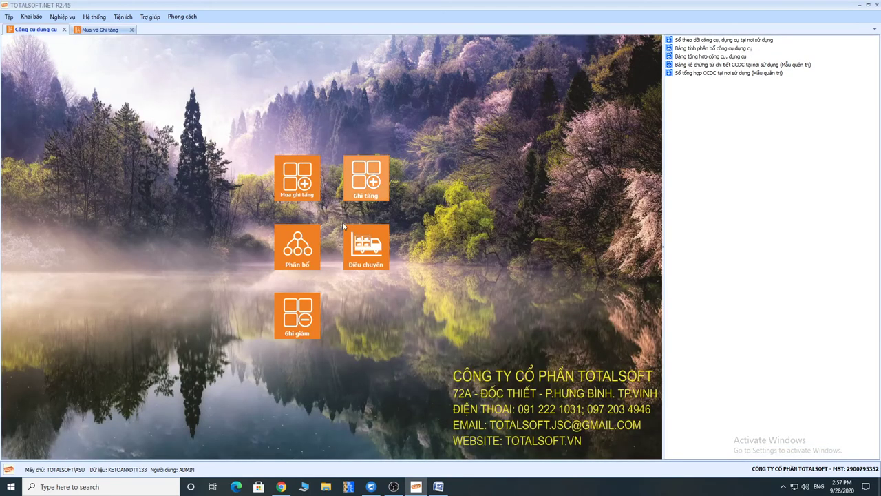
pyautogui.rightClick(186, 131)
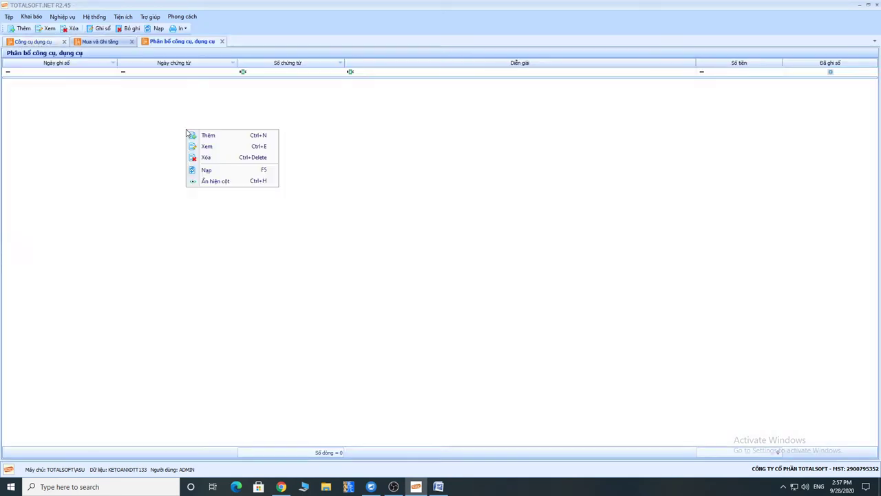
pyautogui.click(206, 135)
pyautogui.click(418, 214)
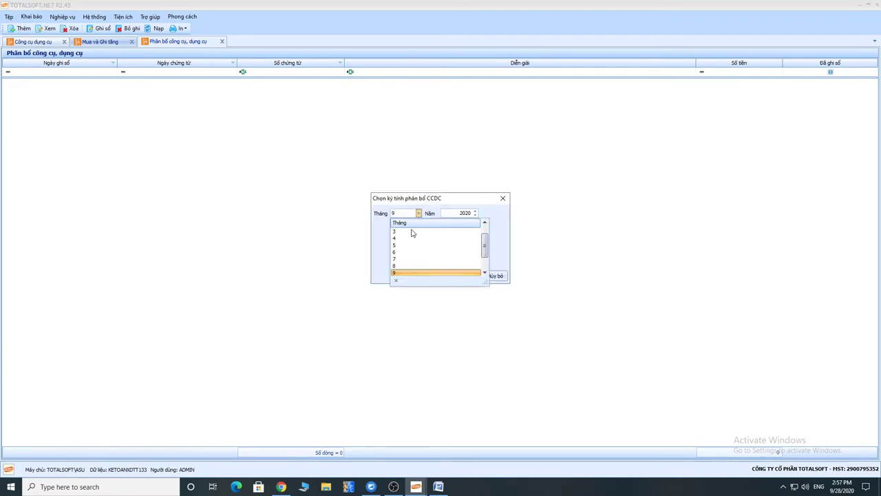
pyautogui.click(407, 233)
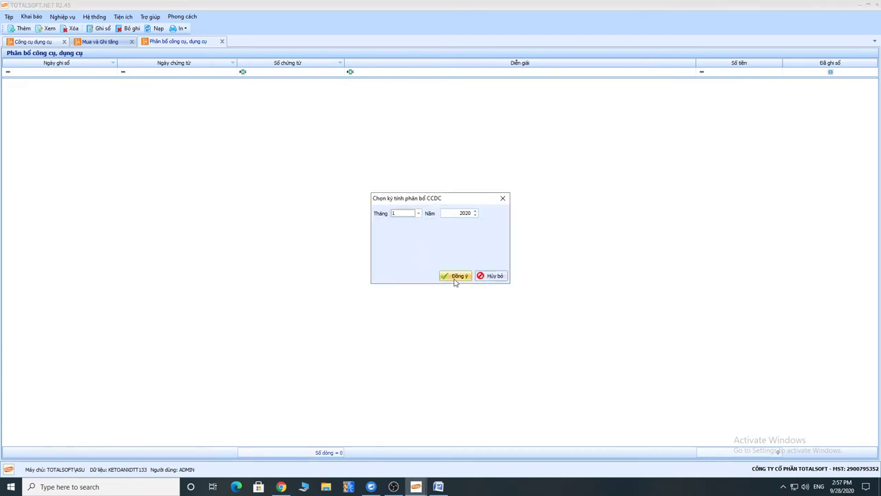
pyautogui.click(454, 278)
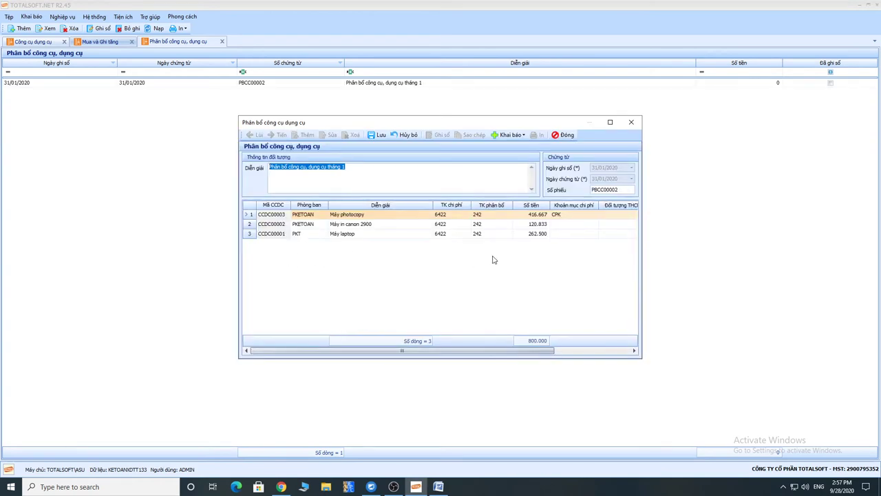
# Step: Review the amounts, expense accounts and cost item on the allocation lines, discard the voucher without saving and close the allocation list
pyautogui.click(531, 215)
pyautogui.click(566, 216)
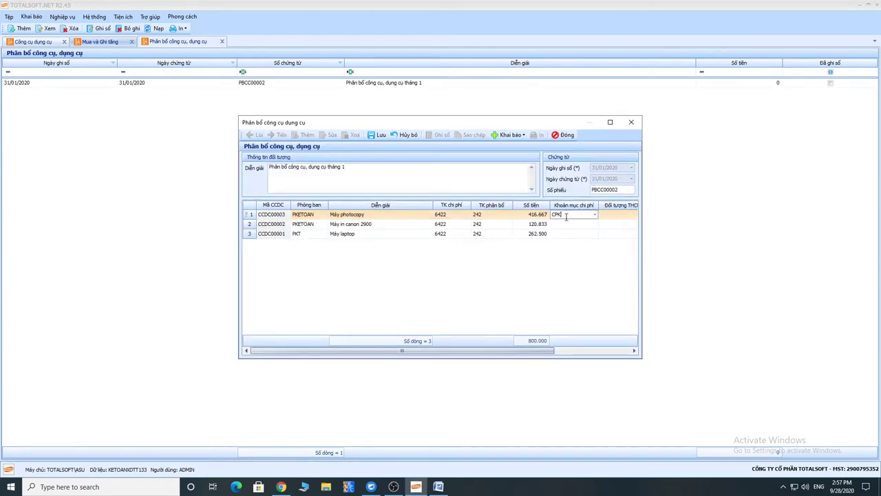
pyautogui.click(448, 218)
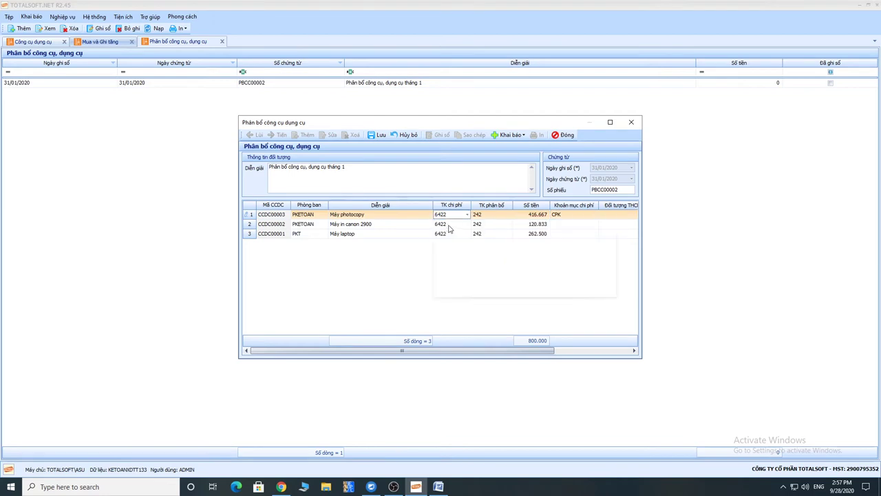
pyautogui.click(449, 226)
pyautogui.click(446, 235)
pyautogui.click(406, 234)
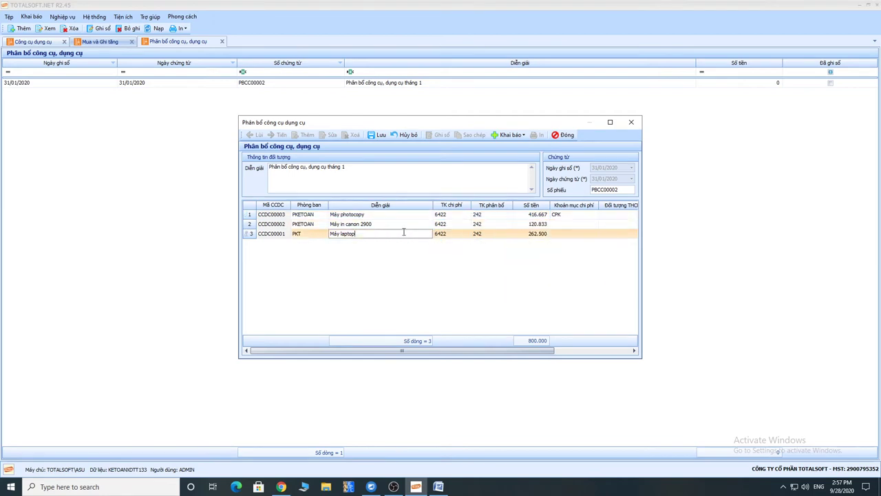
pyautogui.click(406, 225)
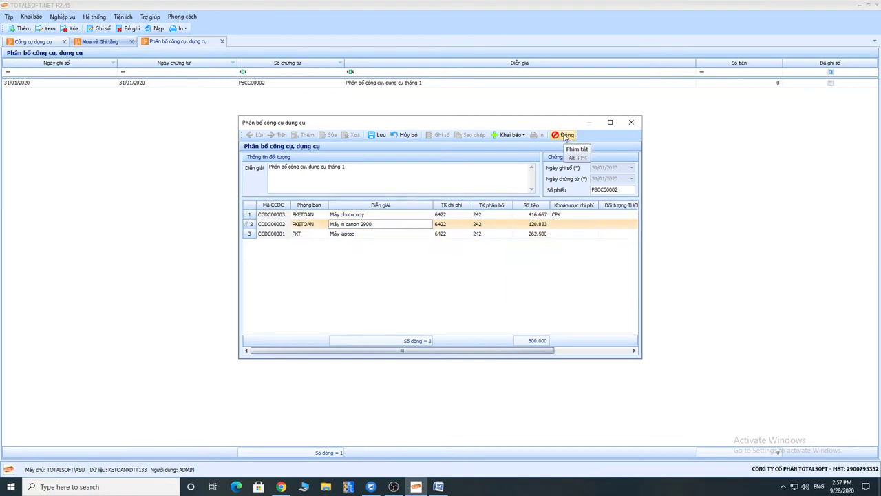
pyautogui.click(560, 138)
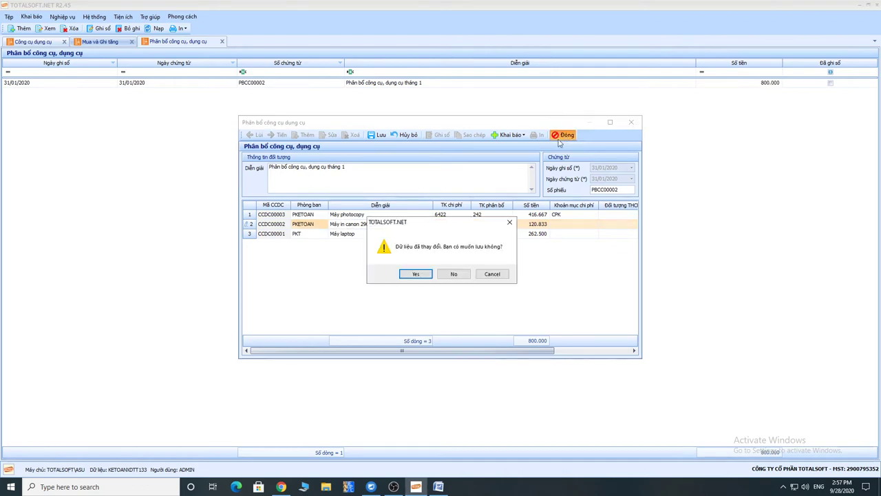
pyautogui.click(454, 273)
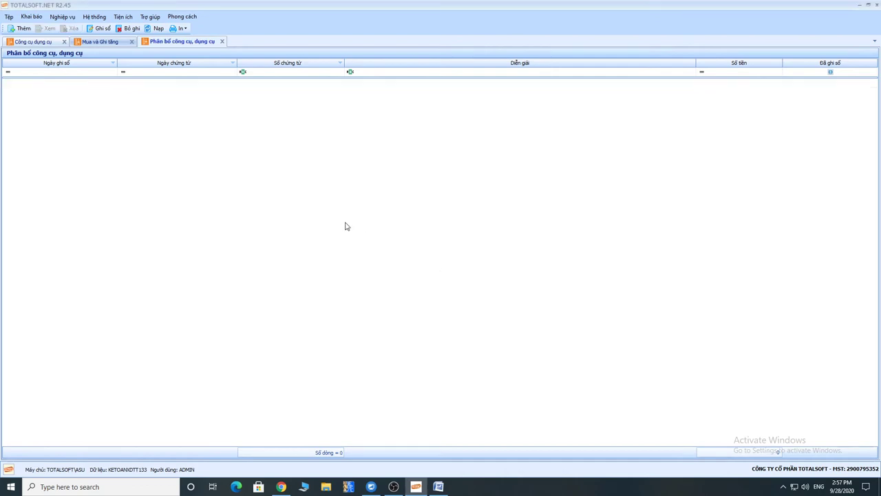
pyautogui.click(222, 41)
# Step: Switch to the Word notes, highlight the second case about stocking tools before issuing them, and return to TOTALSOFT.NET
pyautogui.click(438, 487)
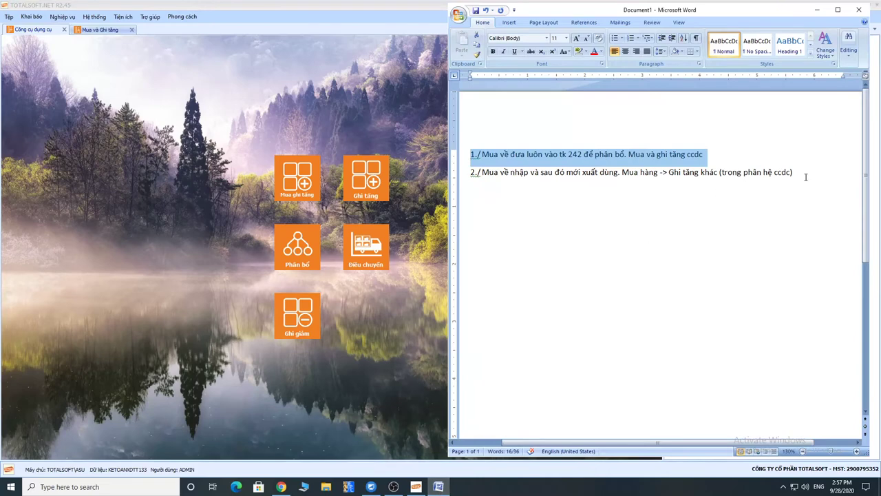
pyautogui.moveTo(823, 171); pyautogui.dragTo(468, 172)
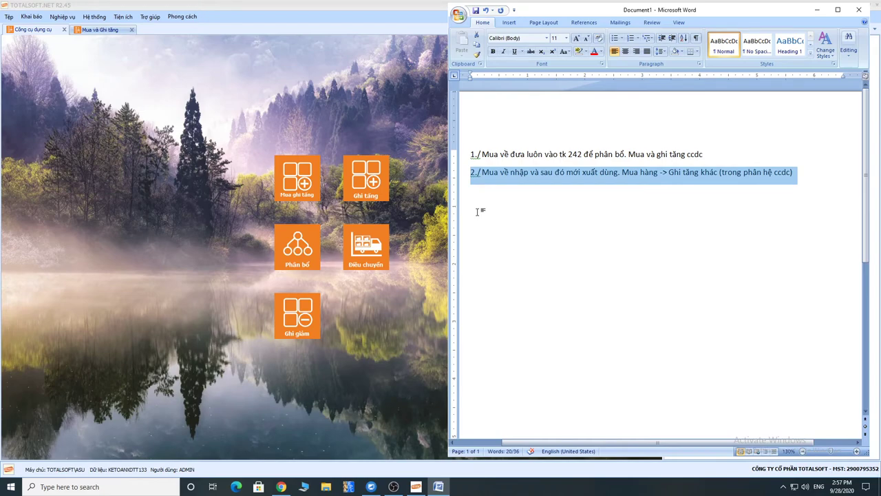
pyautogui.click(218, 184)
# Step: Start a new purchase (Mua hàng) voucher with Công ty cung cấp NVL as the supplier
pyautogui.click(62, 17)
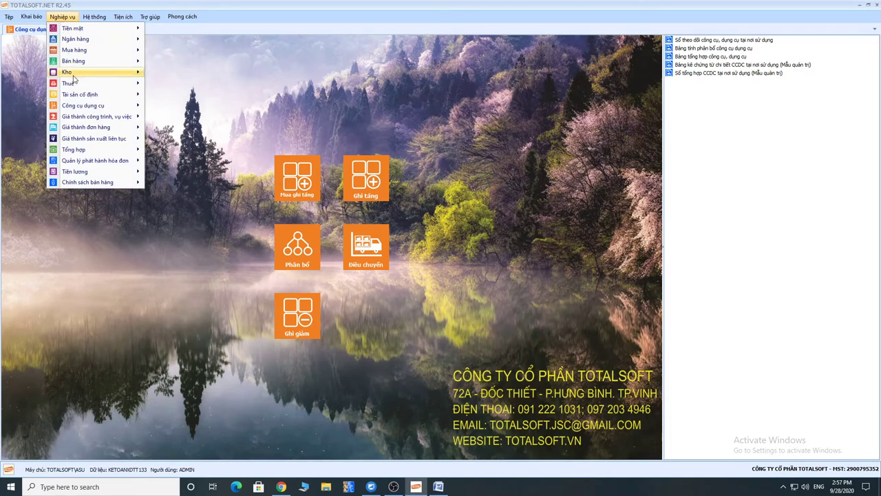
pyautogui.moveTo(78, 52)
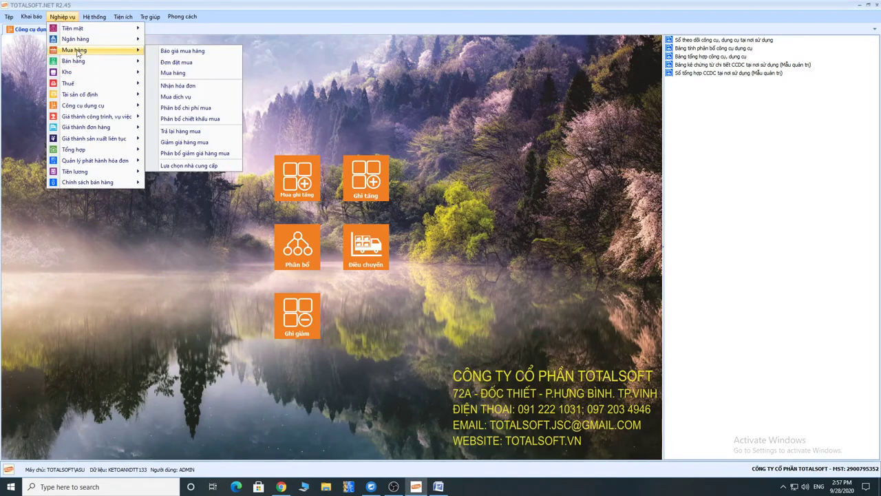
pyautogui.click(174, 74)
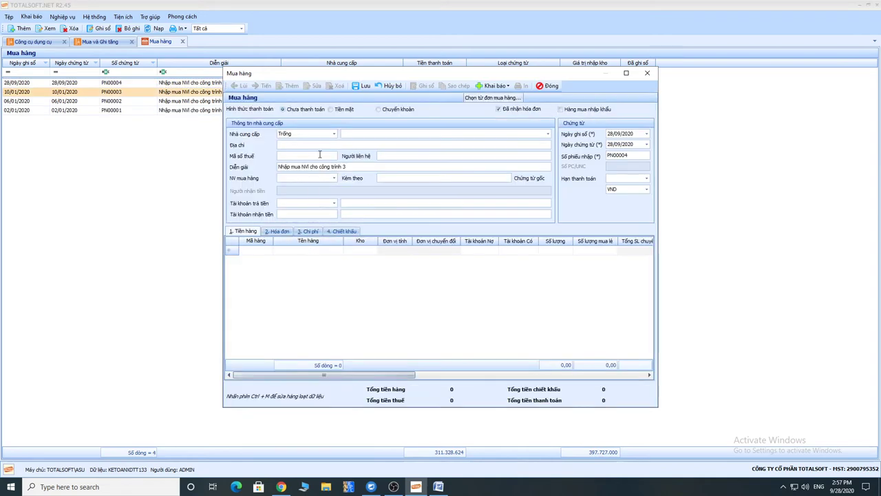
pyautogui.click(334, 134)
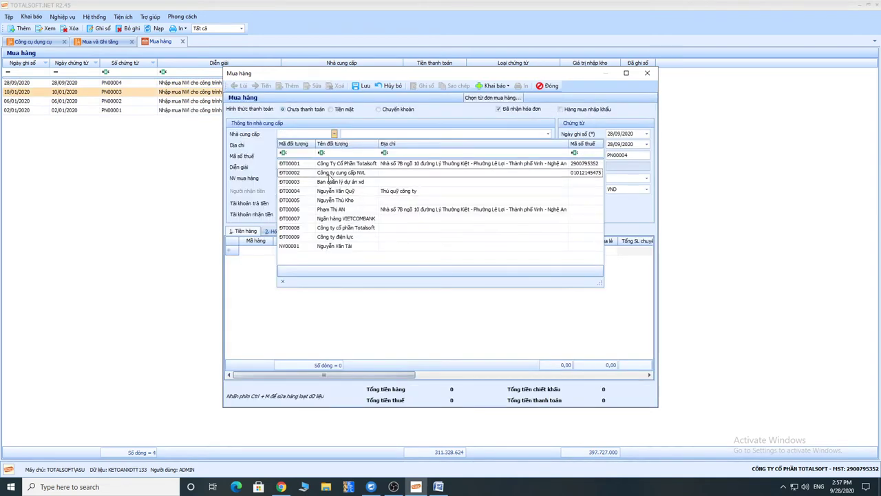
pyautogui.click(330, 173)
# Step: Describe the purchase as "Nhập mua quần áo bảo hộ lao động" and set its posting and document dates to 07/01/2020
pyautogui.write('Nhập mua quản áo baảo h')
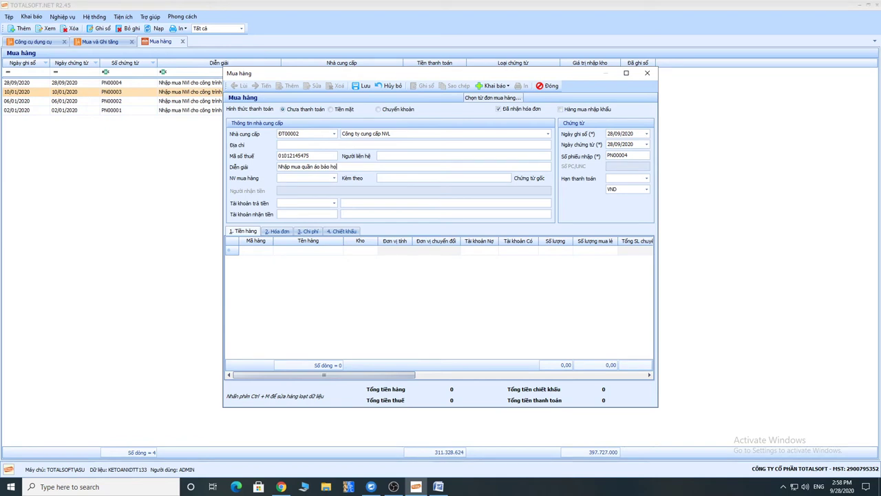
pyautogui.write('ộ lao đông')
pyautogui.click(619, 134)
pyautogui.write('0701')
pyautogui.press('Tab')
pyautogui.press('Tab')
pyautogui.press('Tab')
pyautogui.press('Tab')
pyautogui.press('Tab')
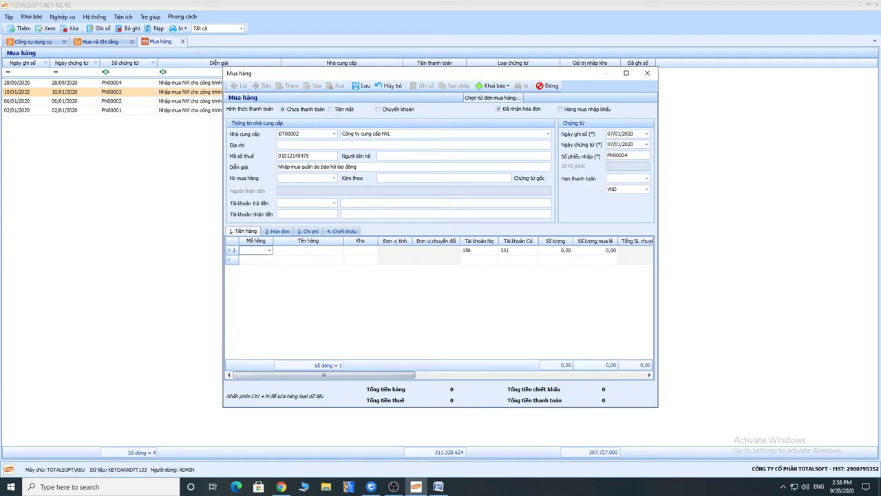
# Step: Add Quần áo bảo hộ lao động (CCDC00004) as the first goods line, stored in warehouse KCT (Kho công ty)
pyautogui.click(269, 250)
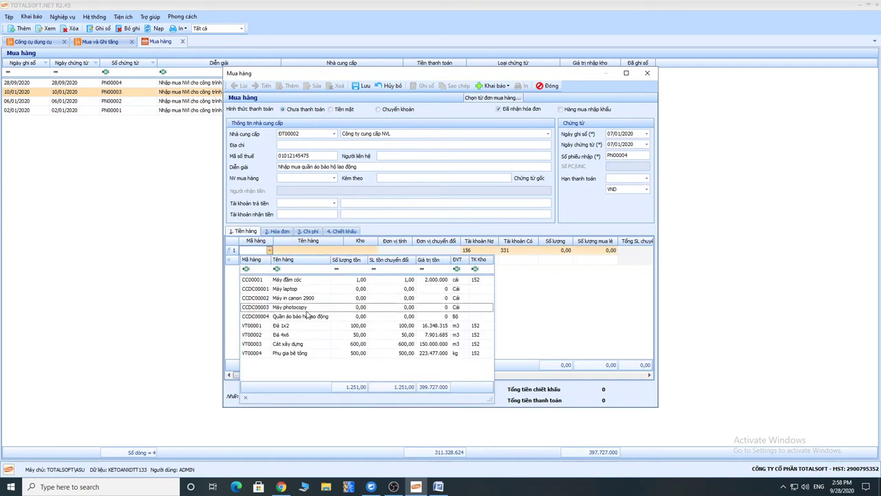
pyautogui.click(307, 316)
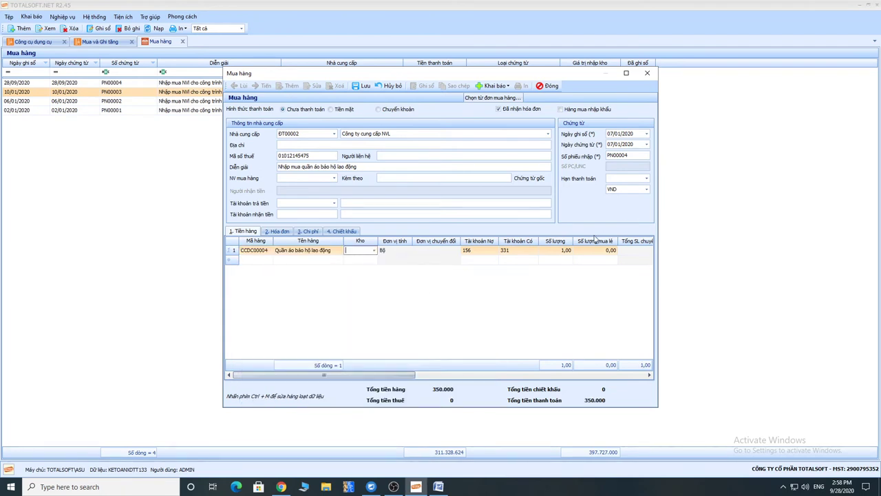
pyautogui.click(374, 250)
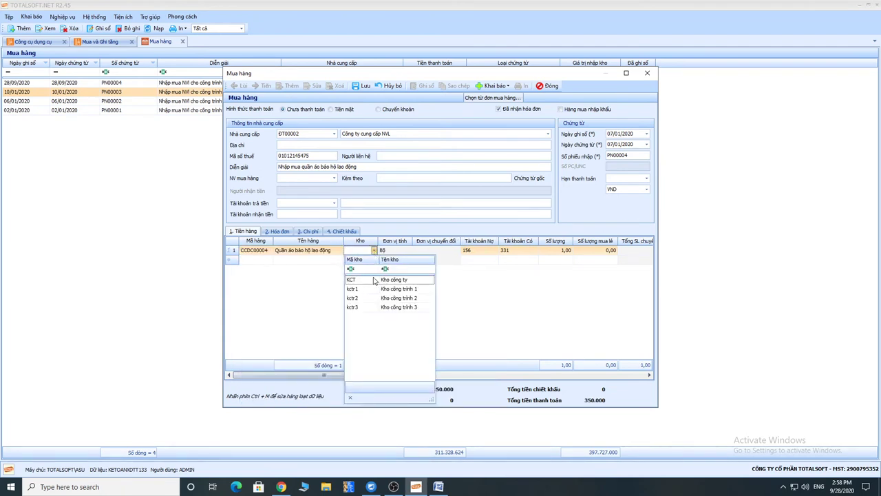
pyautogui.click(374, 281)
# Step: Set the protective clothing line's quantity to 100 and keep its unit price of 350.000
pyautogui.press('Tab')
pyautogui.press('Tab')
pyautogui.press('Tab')
pyautogui.press('Tab')
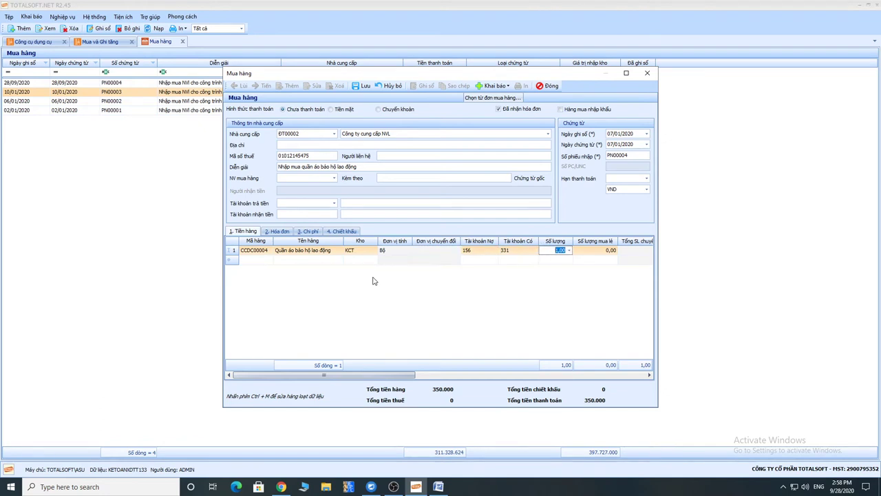
pyautogui.write('100')
pyautogui.press('Tab')
pyautogui.press('Tab')
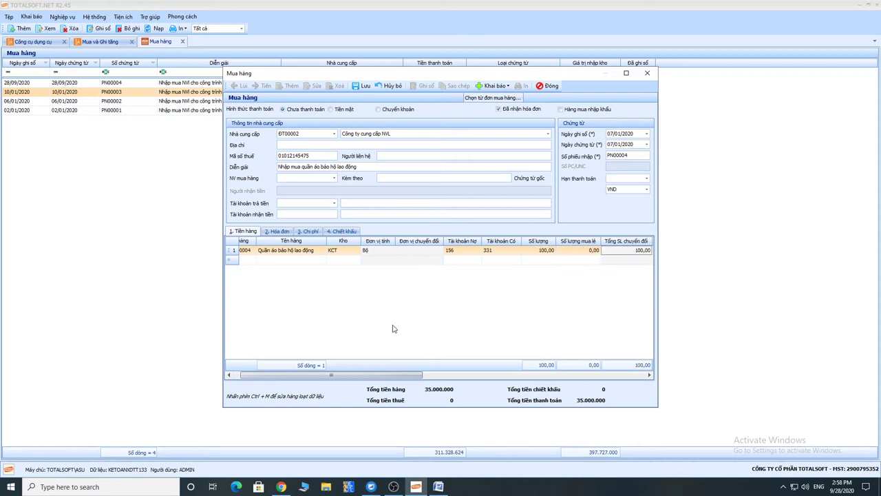
pyautogui.moveTo(386, 376); pyautogui.dragTo(503, 380)
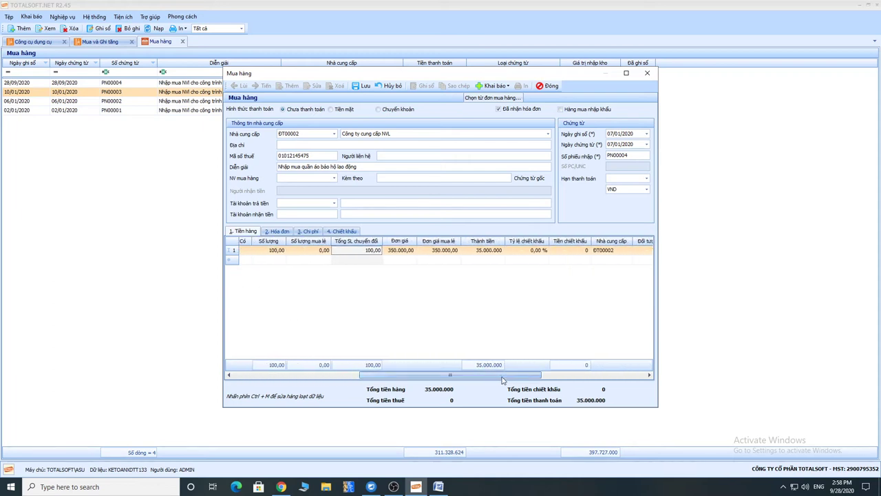
pyautogui.press('Tab')
pyautogui.press('Tab')
pyautogui.press('Tab')
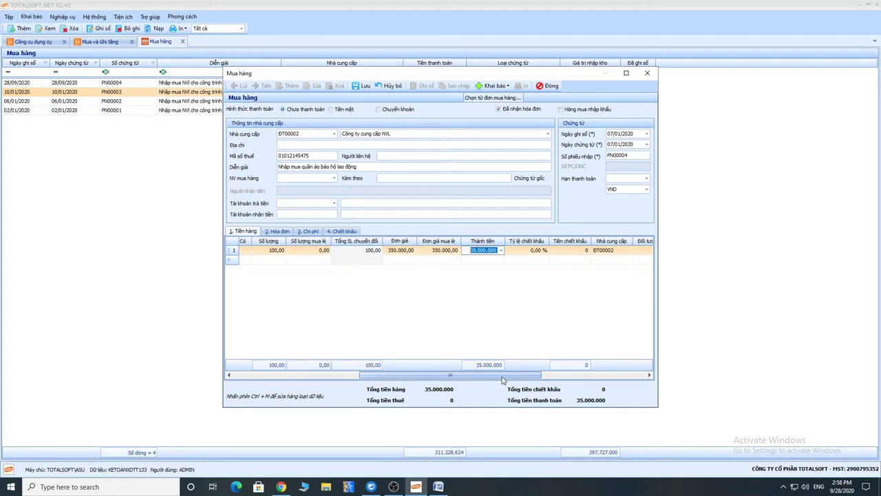
# Step: Review the amount, discount, supplier and cost columns of the protective clothing line
pyautogui.press('Tab')
pyautogui.press('Tab')
pyautogui.press('Tab')
pyautogui.press('Tab')
pyautogui.press('Tab')
pyautogui.press('Tab')
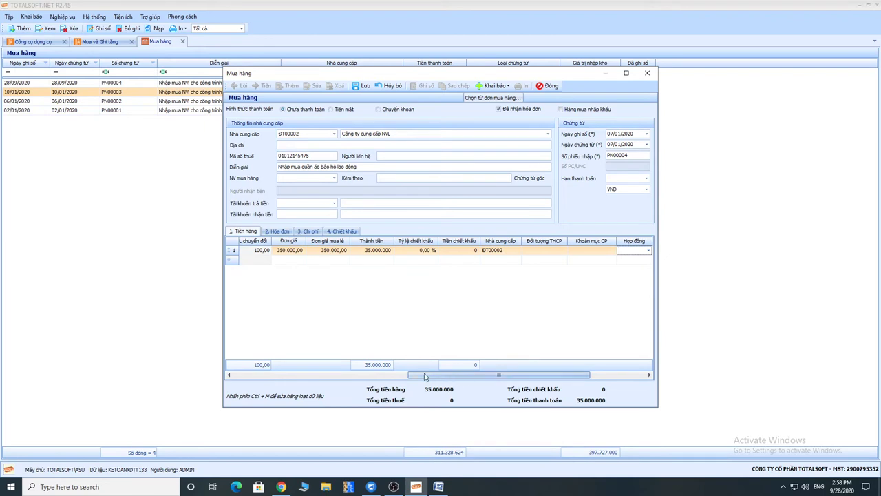
pyautogui.moveTo(492, 378); pyautogui.dragTo(270, 379)
# Step: Enter "Quần áo bảo hộ lao động" as the tax description in the purchase's invoice details
pyautogui.click(276, 234)
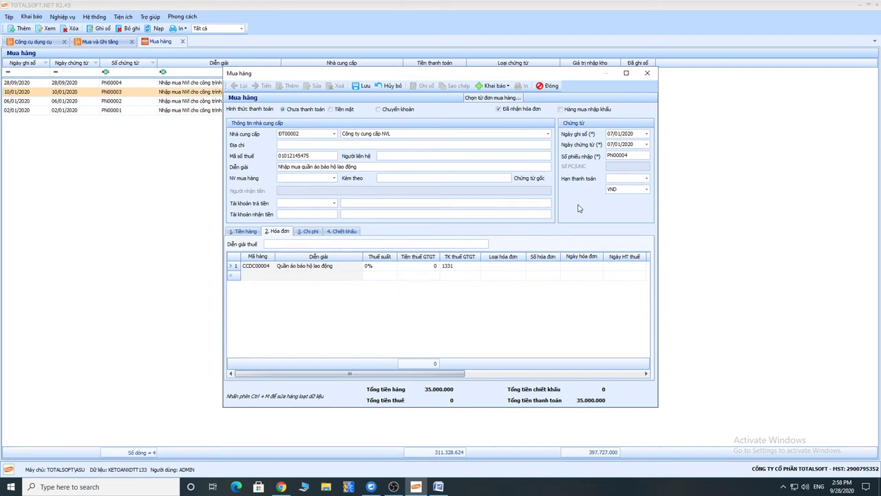
pyautogui.write('Qua')
pyautogui.press('BackSpace')
pyautogui.press('BackSpace')
pyautogui.press('BackSpace')
pyautogui.write('r hooj lao dd')
pyautogui.click(257, 266)
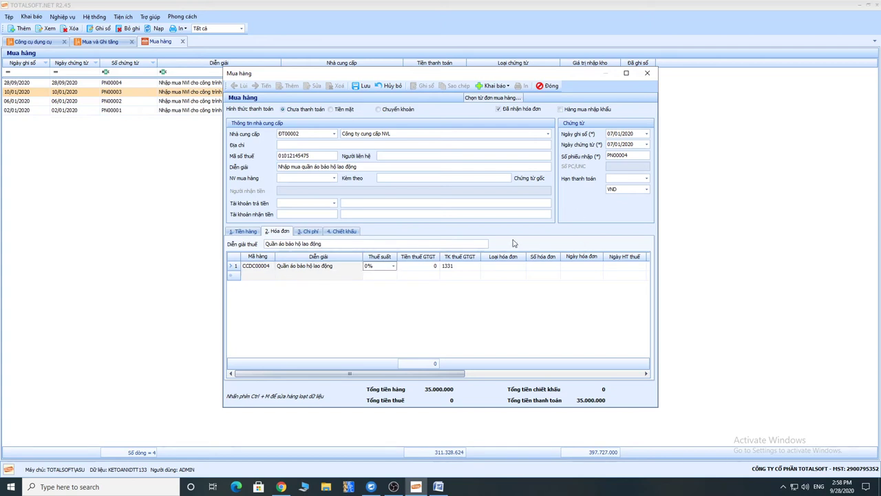
# Step: Set the clothing line's VAT rate to 10%, choose its invoice type and enter invoice number 0456123
pyautogui.click(391, 267)
pyautogui.click(385, 298)
pyautogui.press('Tab')
pyautogui.press('Tab')
pyautogui.press('Tab')
pyautogui.click(522, 267)
pyautogui.click(516, 295)
pyautogui.press('Tab')
pyautogui.write('0456123')
# Step: Accept the remaining invoice details, and save and close the protective clothing purchase voucher
pyautogui.press('Tab')
pyautogui.press('Tab')
pyautogui.press('Tab')
pyautogui.press('Tab')
pyautogui.press('Tab')
pyautogui.press('Tab')
pyautogui.press('Tab')
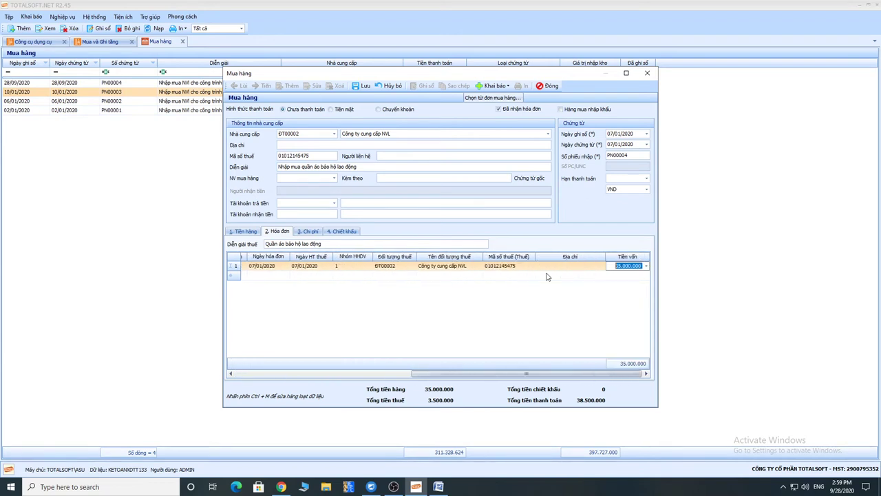
pyautogui.click(251, 232)
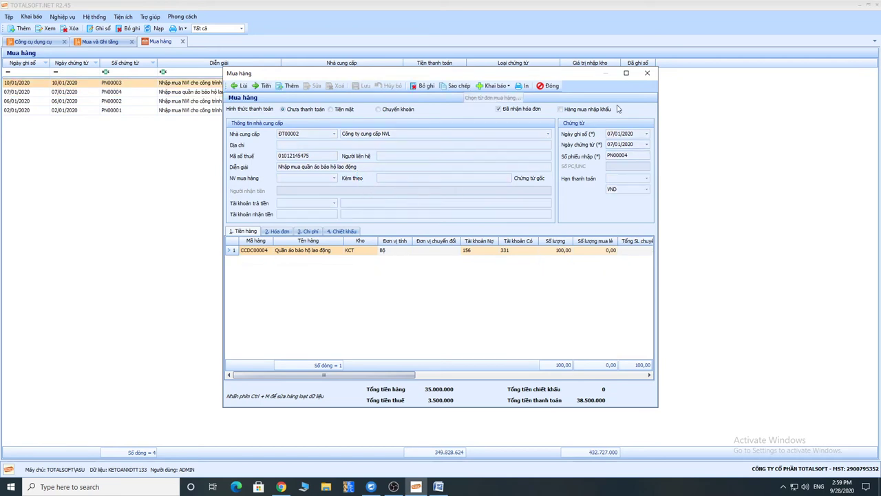
pyautogui.click(549, 86)
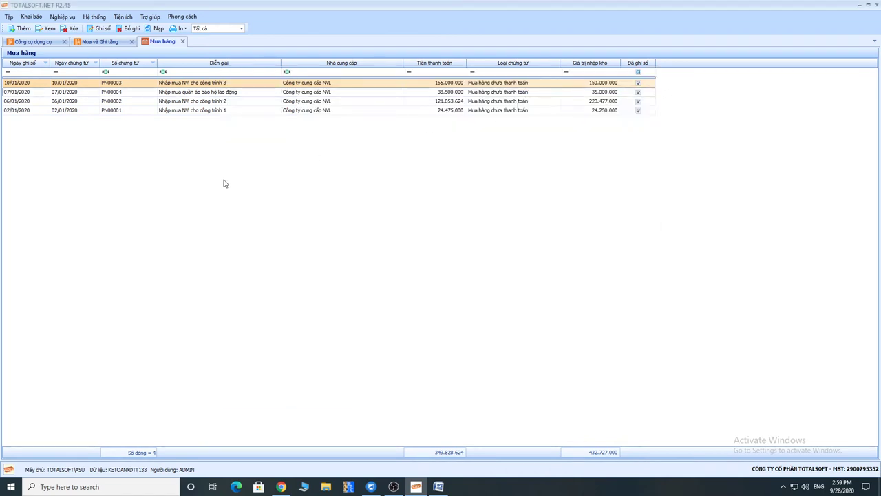
# Step: Start a new tool increase (Ghi tăng công cụ, dụng cụ) voucher with the storekeeper as its object (Đối tượng)
pyautogui.click(99, 43)
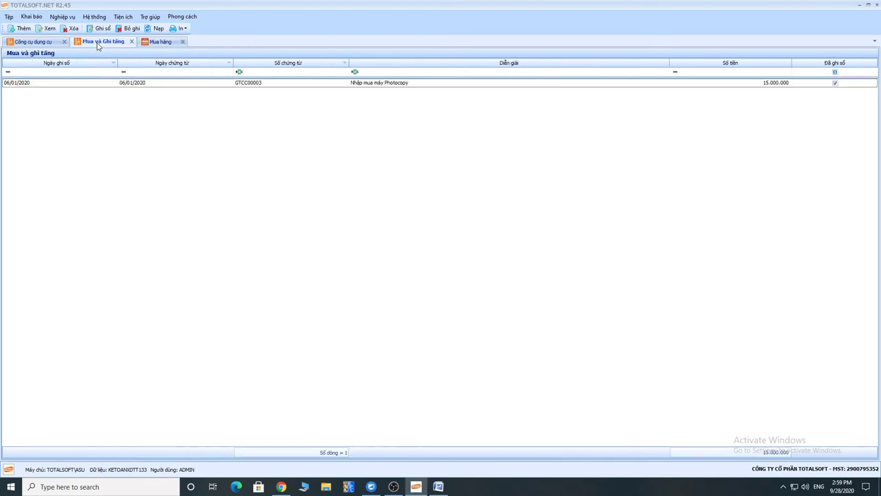
pyautogui.click(53, 19)
pyautogui.click(35, 42)
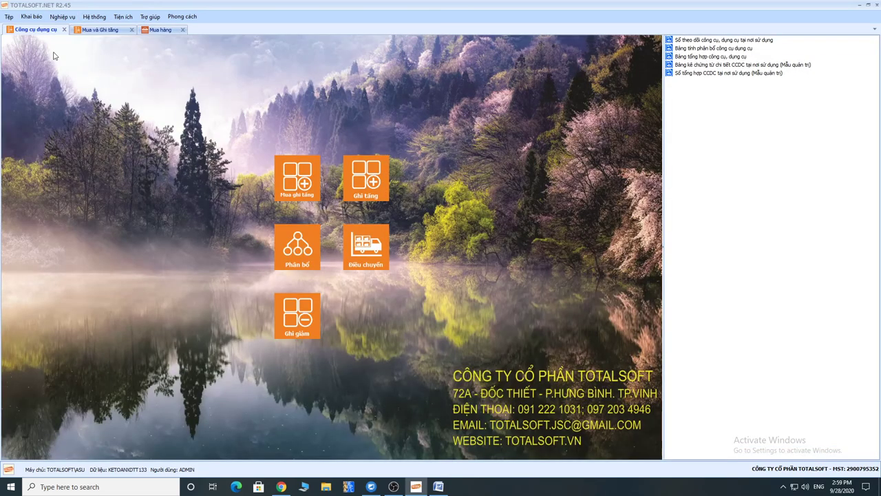
pyautogui.click(365, 191)
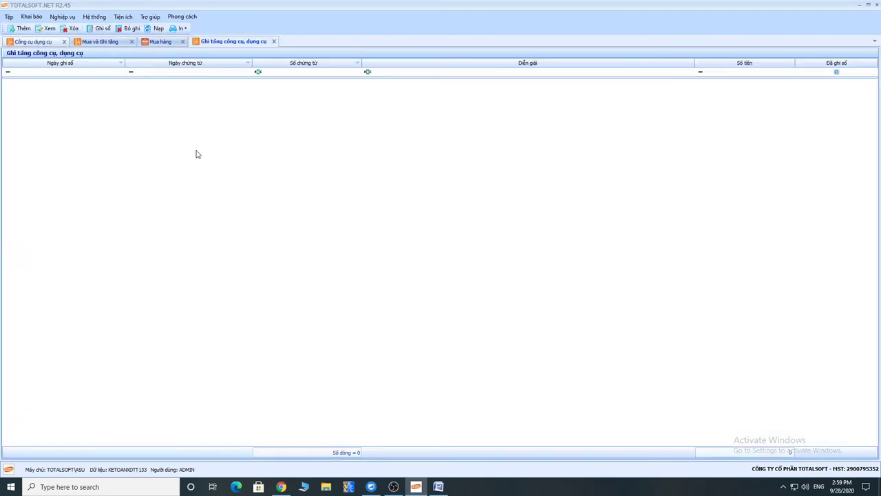
pyautogui.rightClick(192, 106)
pyautogui.click(212, 113)
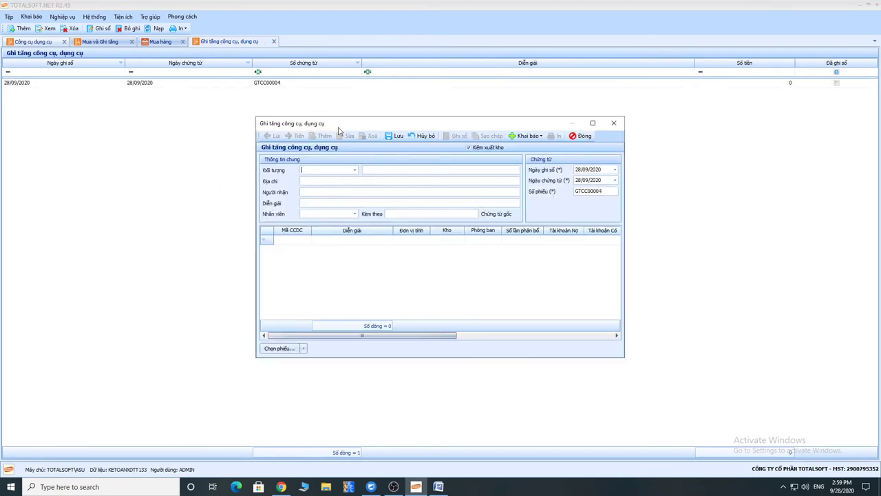
pyautogui.click(355, 170)
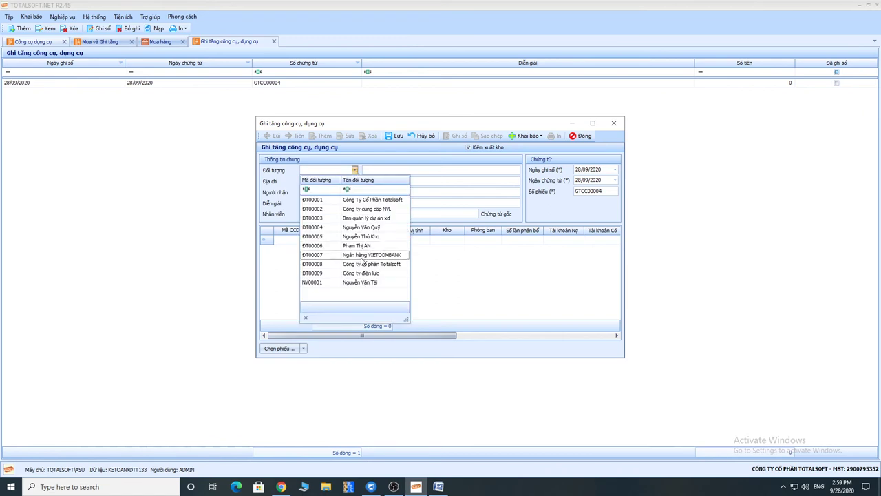
pyautogui.click(361, 237)
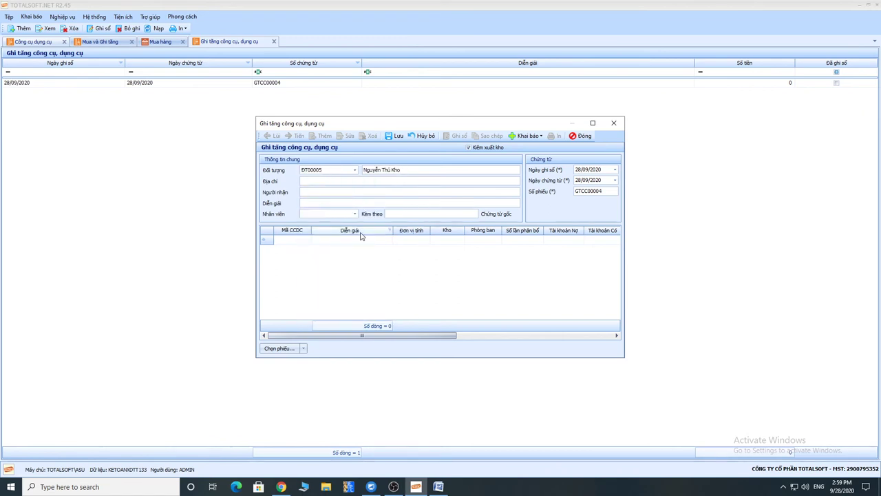
# Step: Describe the voucher as "Xuất quần áo bảo hộ lao động vào sử dụng" and set its posting and document dates to 08/01/2020
pyautogui.write('Xuất quần áo bảo hộ lao động vào sử dụg')
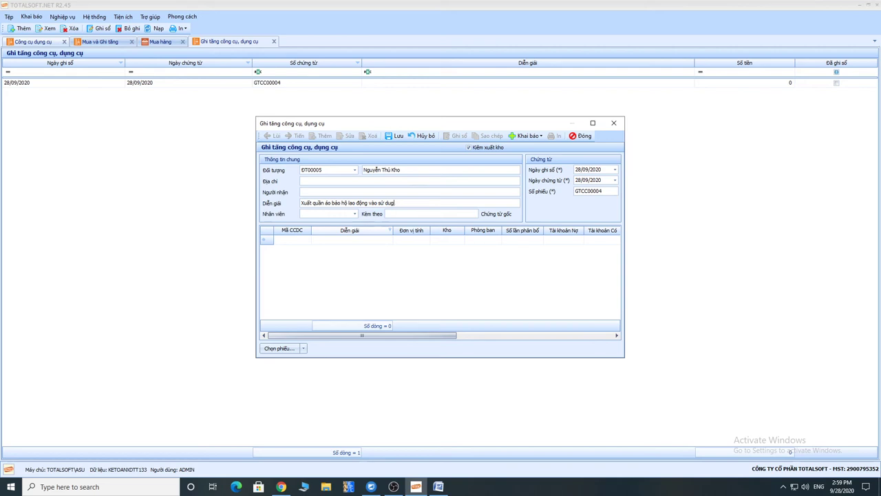
pyautogui.press('Tab')
pyautogui.write('08012020')
pyautogui.press('Tab')
pyautogui.press('Tab')
pyautogui.press('Tab')
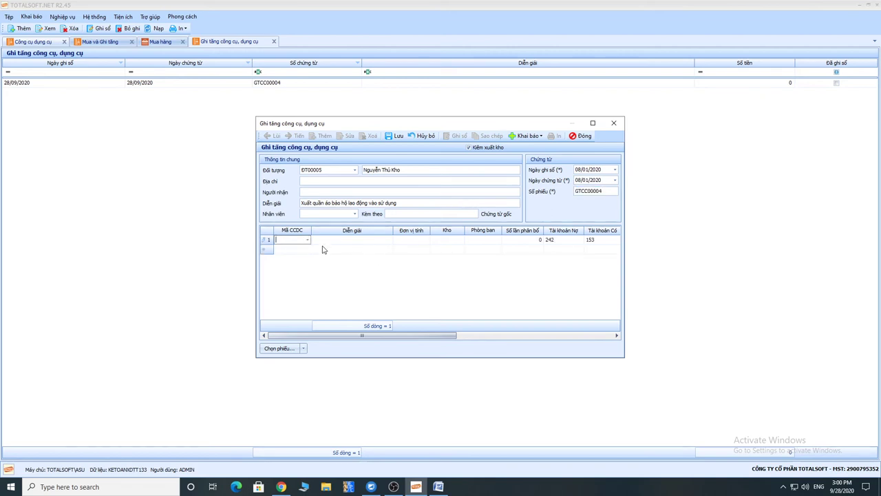
pyautogui.click(303, 348)
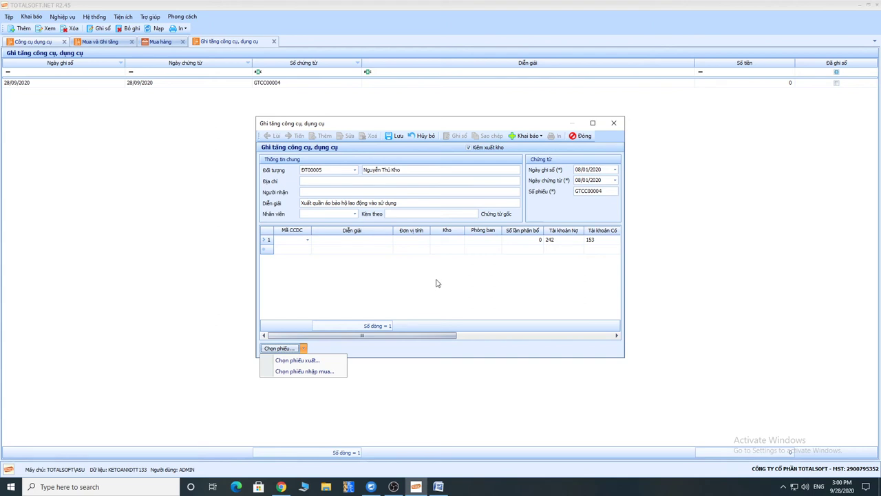
pyautogui.click(307, 240)
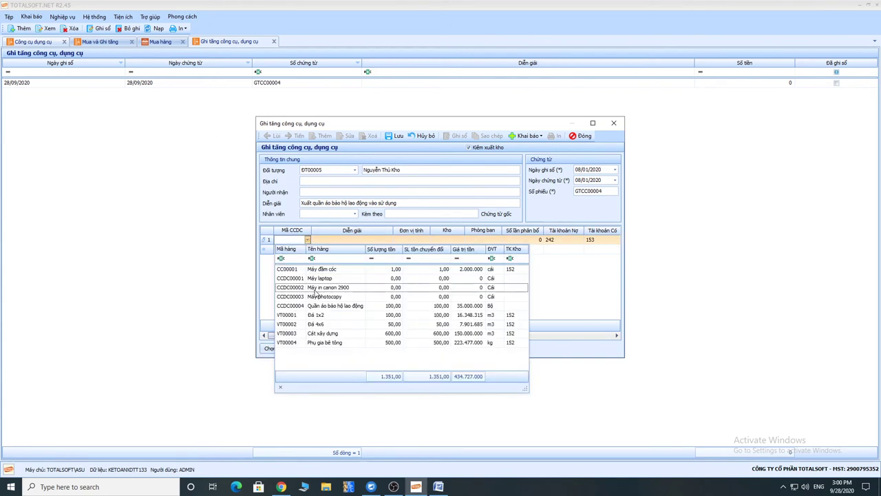
pyautogui.click(573, 258)
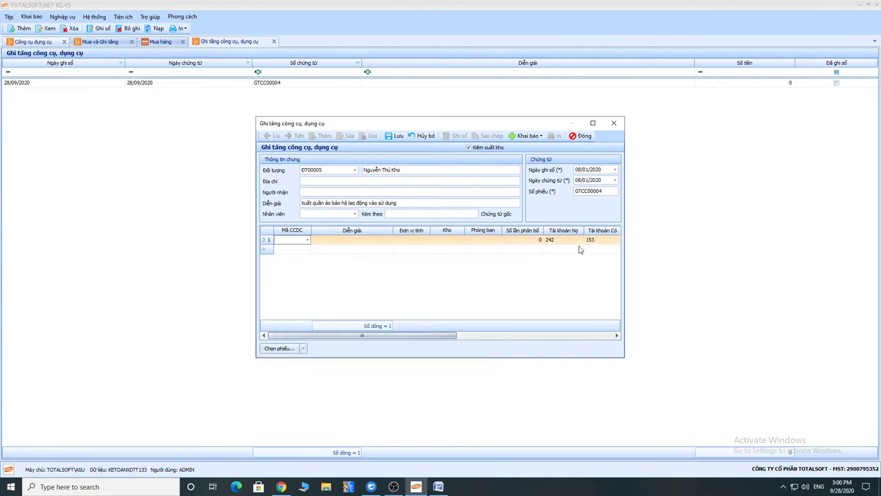
pyautogui.moveTo(411, 337); pyautogui.dragTo(575, 331)
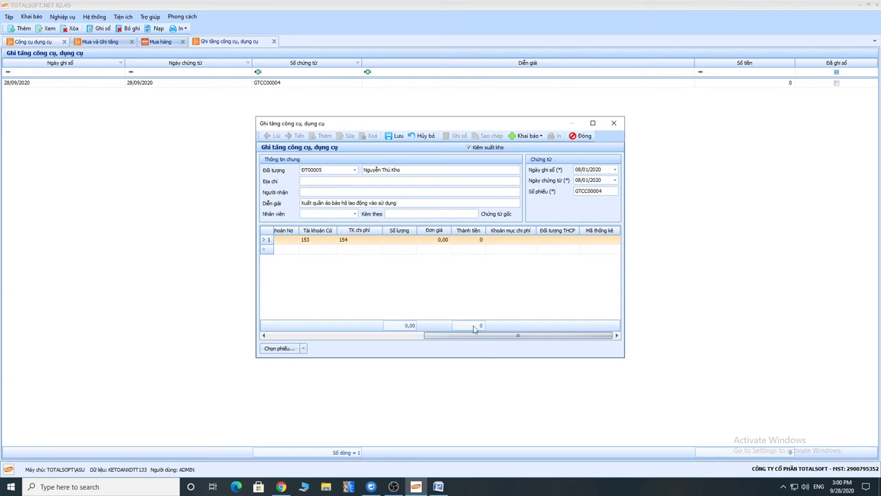
pyautogui.moveTo(502, 337); pyautogui.dragTo(315, 346)
# Step: Fill the tool line from the January (Tháng 1) purchase receipt PN00004 for Quần áo bảo hộ lao động (CCDC00004)
pyautogui.click(304, 350)
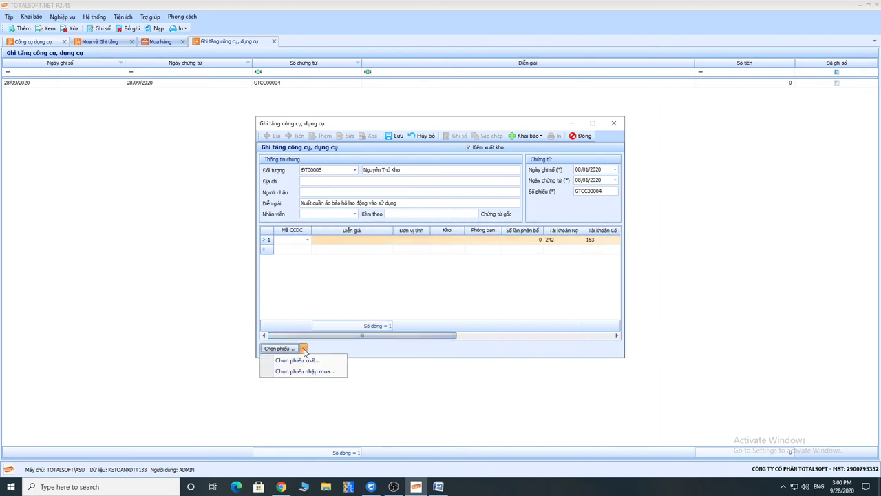
pyautogui.click(311, 372)
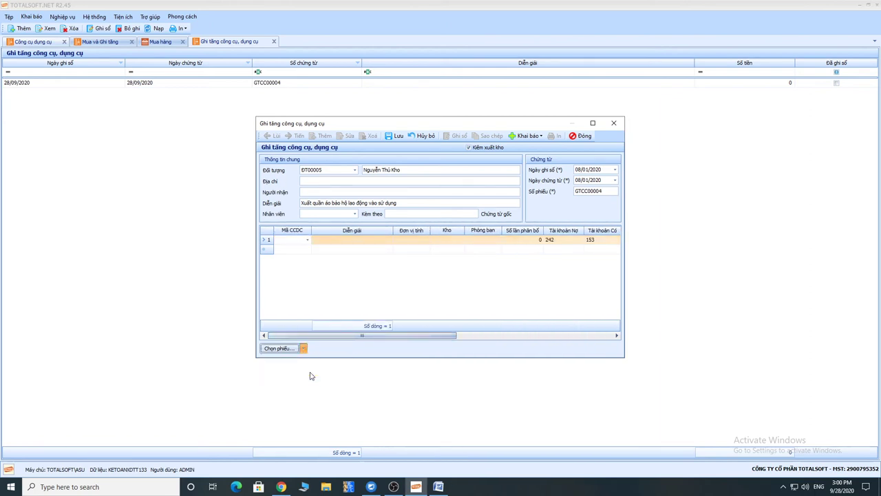
pyautogui.click(90, 55)
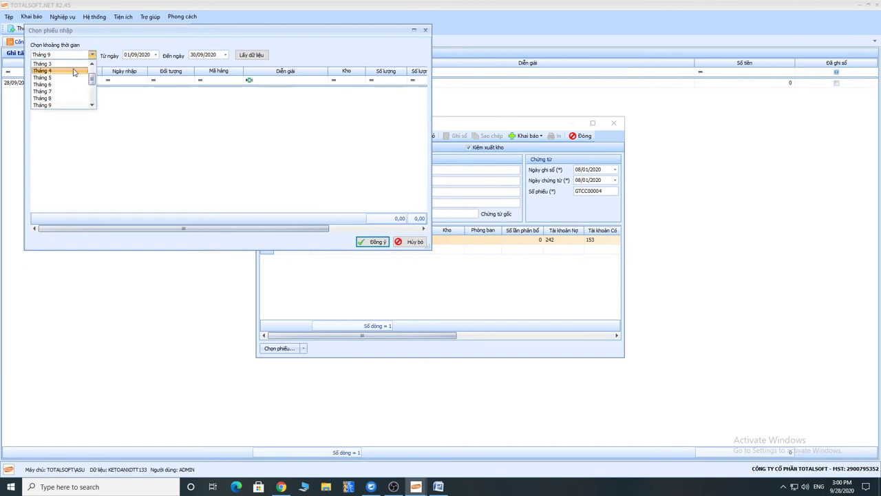
pyautogui.click(55, 72)
pyautogui.click(251, 56)
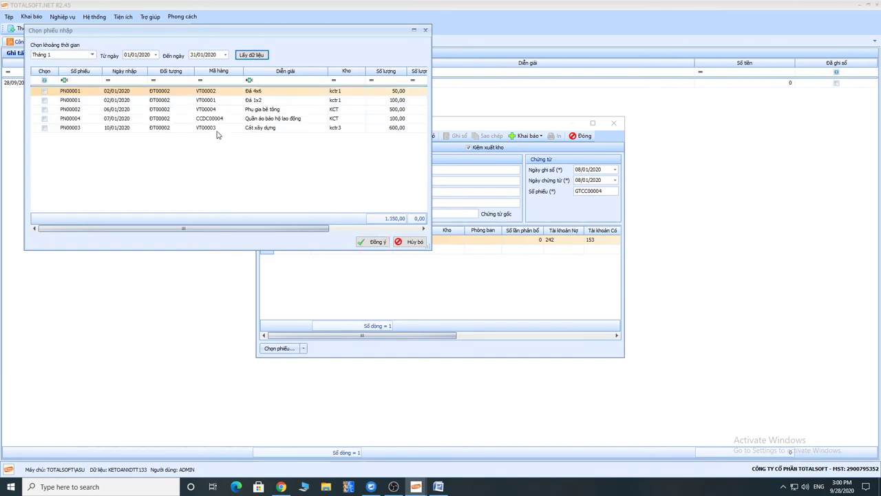
pyautogui.click(44, 118)
pyautogui.hscroll(5, 325, 221)
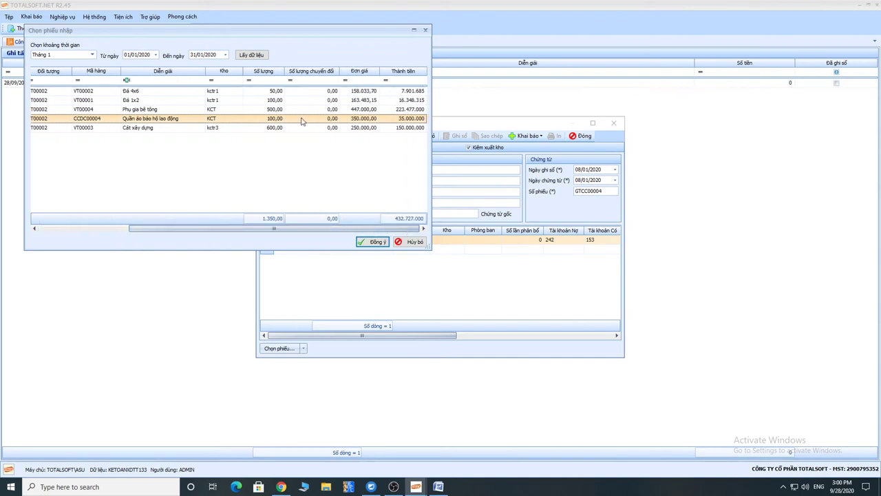
pyautogui.click(376, 242)
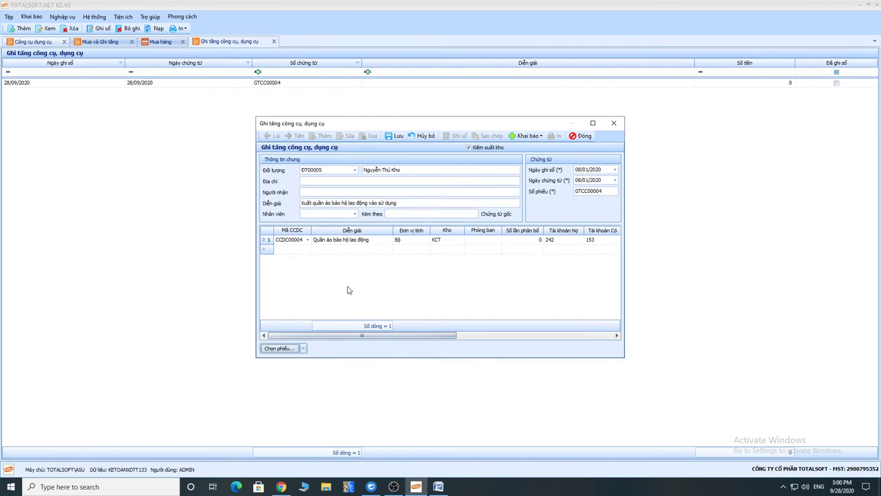
# Step: Assign the protective clothing line to department PKT and set its number of allocations to 120
pyautogui.click(321, 243)
pyautogui.press('Tab')
pyautogui.press('Tab')
pyautogui.press('Tab')
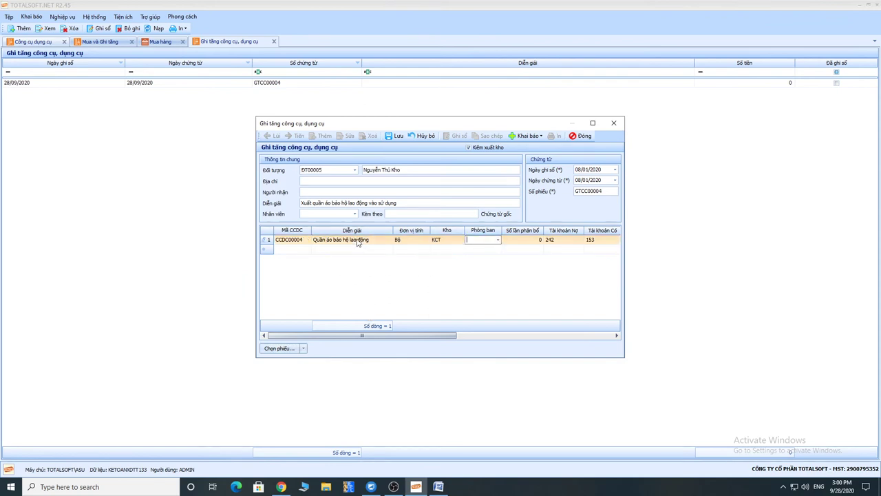
pyautogui.click(498, 239)
pyautogui.click(503, 264)
pyautogui.press('Tab')
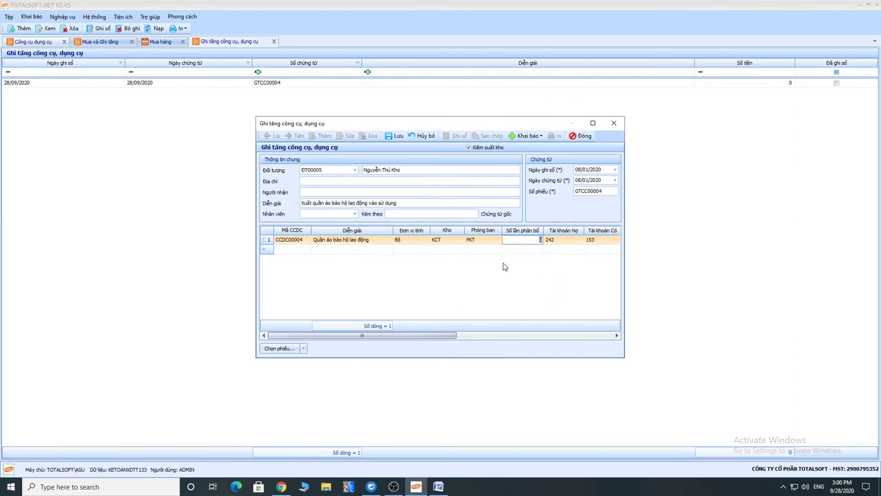
pyautogui.press('Tab')
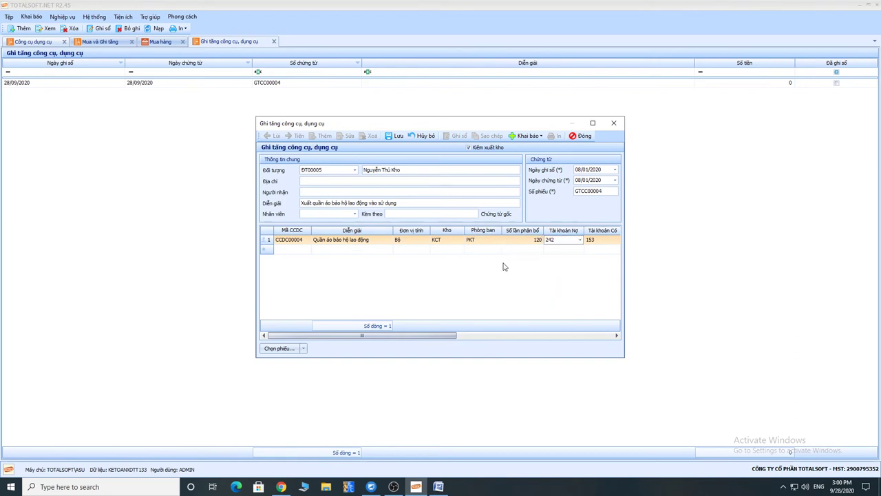
# Step: Check the line's debit and credit accounts and set the quantity of protective clothing issued to 50
pyautogui.moveTo(431, 335); pyautogui.dragTo(525, 336)
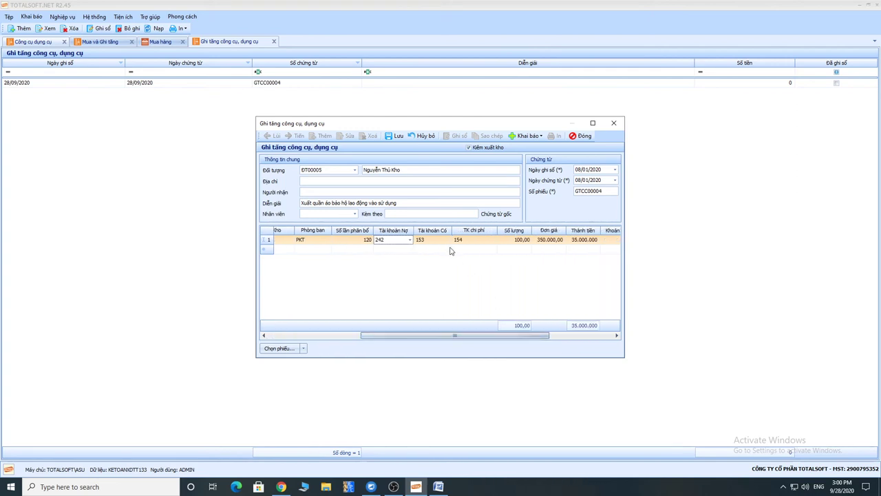
pyautogui.click(435, 241)
pyautogui.press('Escape')
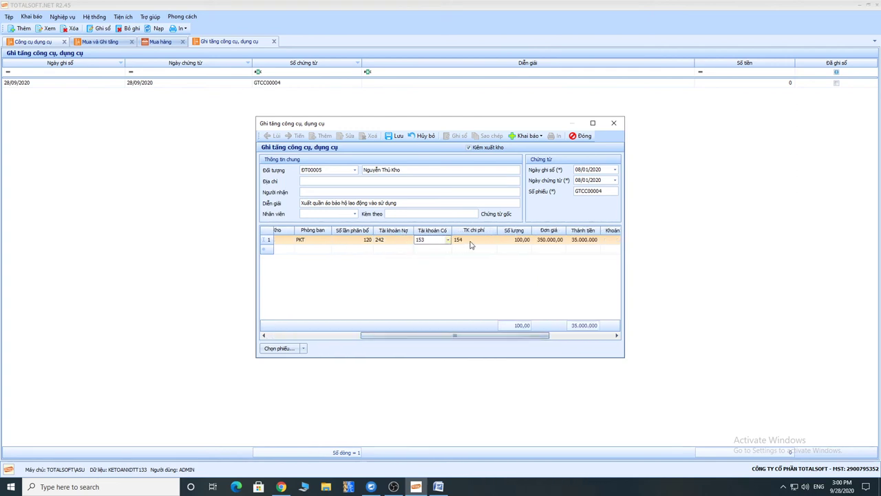
pyautogui.click(391, 242)
pyautogui.press('Escape')
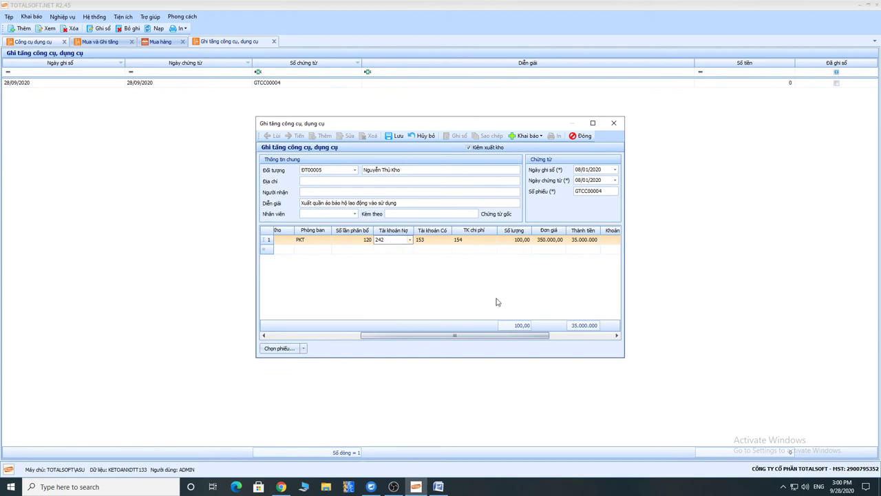
pyautogui.moveTo(494, 340); pyautogui.dragTo(536, 337)
pyautogui.click(436, 239)
pyautogui.doubleClick(436, 240)
pyautogui.write('50')
pyautogui.press('Tab')
pyautogui.press('Tab')
pyautogui.press('Tab')
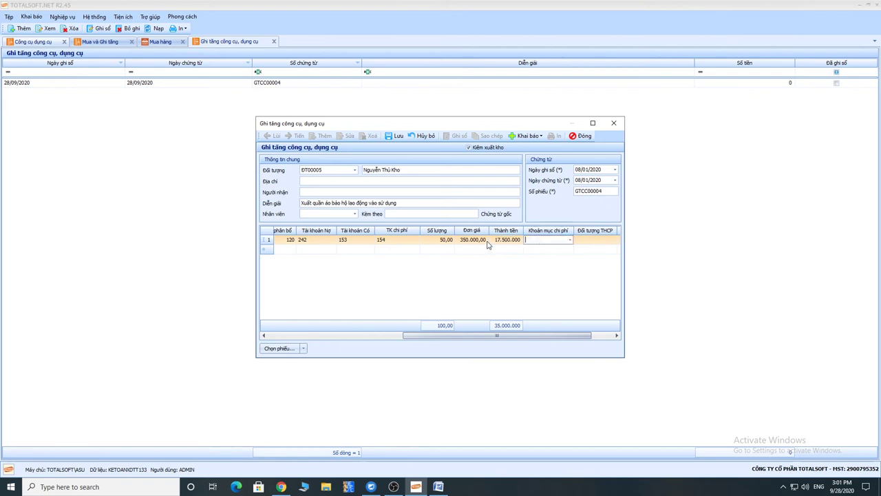
# Step: Assign cost item (Khoản mục chi phí) SXC to the protective clothing line
pyautogui.click(571, 240)
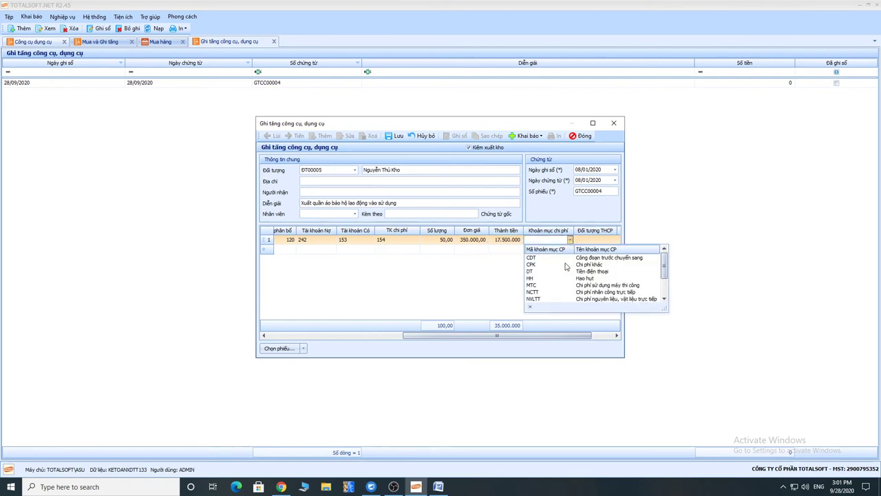
pyautogui.scroll(-3, 551, 286)
pyautogui.click(550, 279)
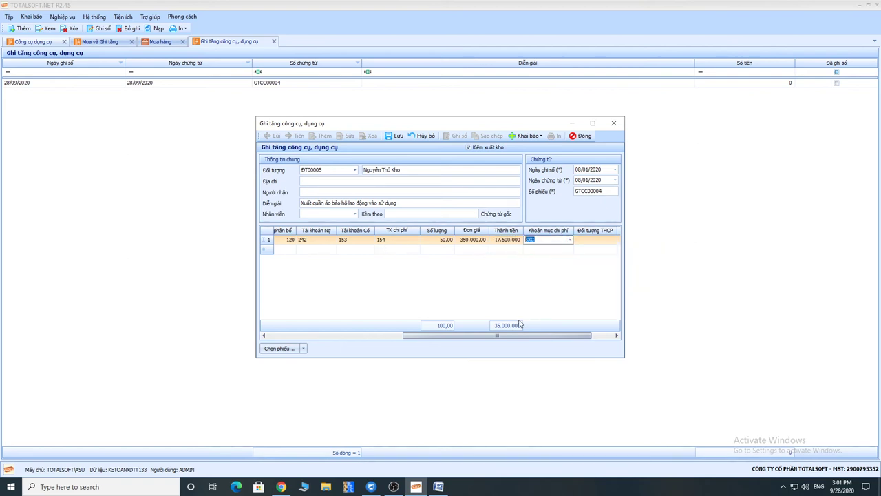
pyautogui.moveTo(500, 335); pyautogui.dragTo(522, 335)
pyautogui.click(572, 242)
pyautogui.click(575, 240)
pyautogui.click(575, 239)
# Step: Save the tool increase voucher for the issued protective clothing
pyautogui.moveTo(519, 336); pyautogui.dragTo(326, 338)
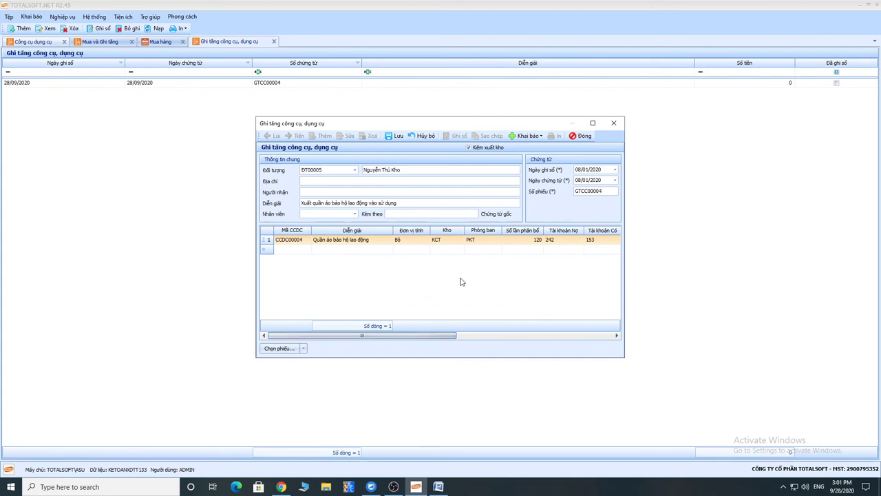
pyautogui.click(396, 137)
pyautogui.click(598, 241)
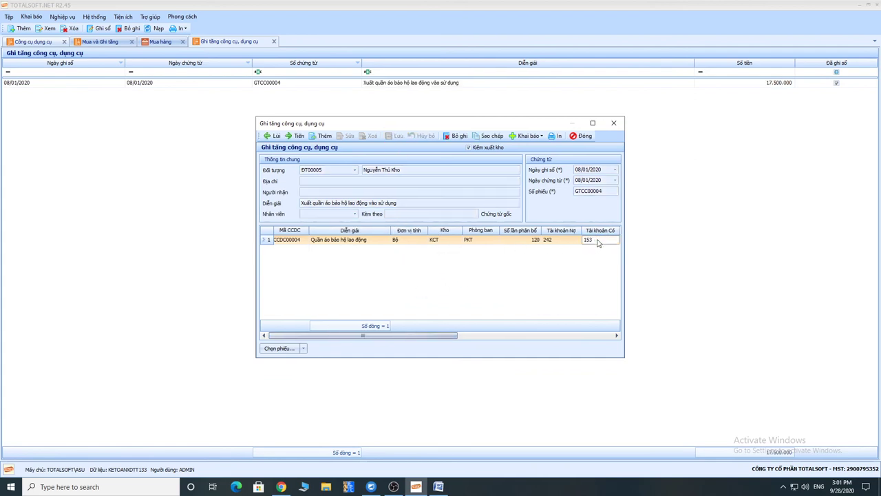
# Step: Unpost purchase voucher PN00004, set the protective clothing line's debit account to 153, and save the voucher
pyautogui.click(579, 136)
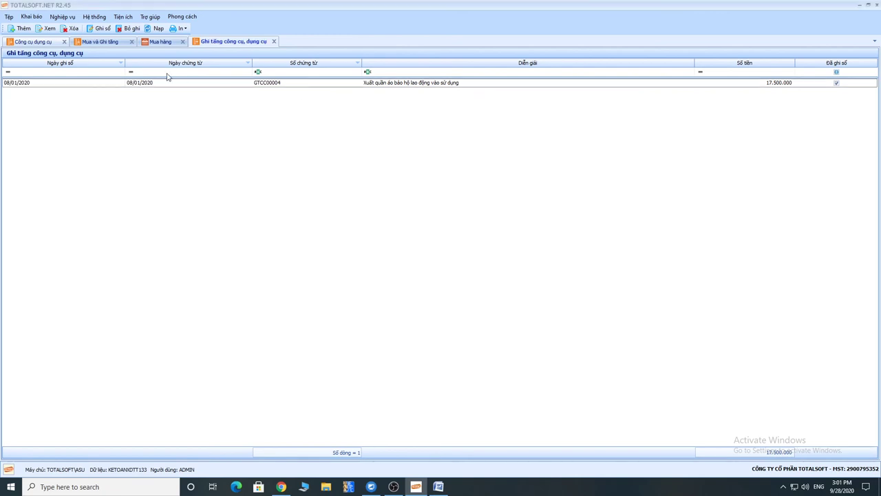
pyautogui.click(160, 42)
pyautogui.doubleClick(189, 94)
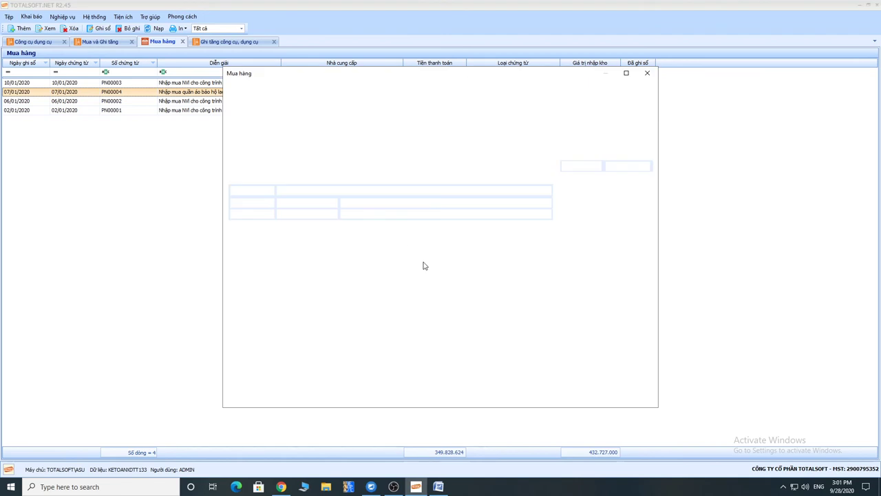
pyautogui.click(471, 252)
pyautogui.click(423, 86)
pyautogui.click(313, 85)
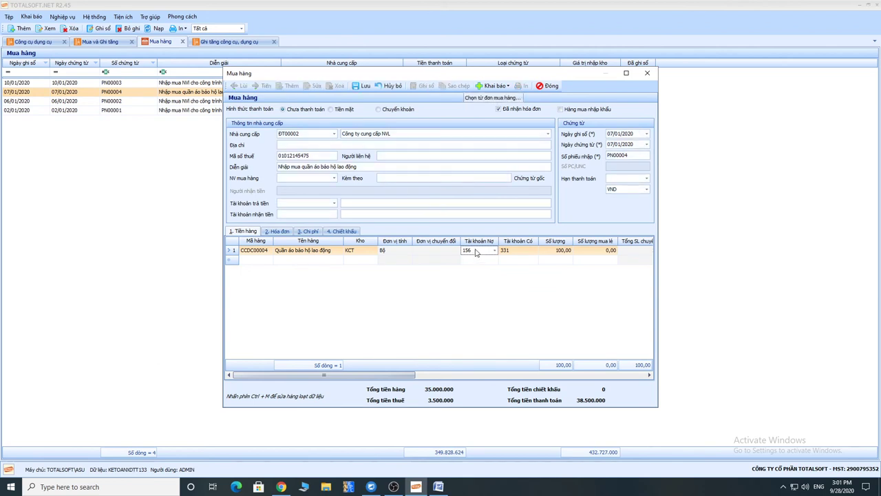
pyautogui.click(495, 251)
pyautogui.write('153')
pyautogui.press('Return')
pyautogui.click(359, 86)
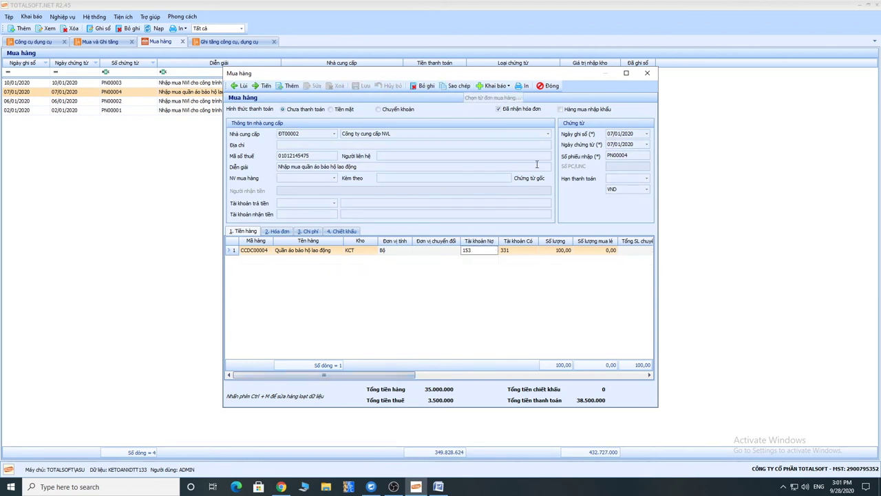
pyautogui.click(549, 85)
# Step: Review the accounts, quantity and cost item on the protective clothing line of tool increase voucher GTCC00004
pyautogui.click(233, 42)
pyautogui.doubleClick(229, 86)
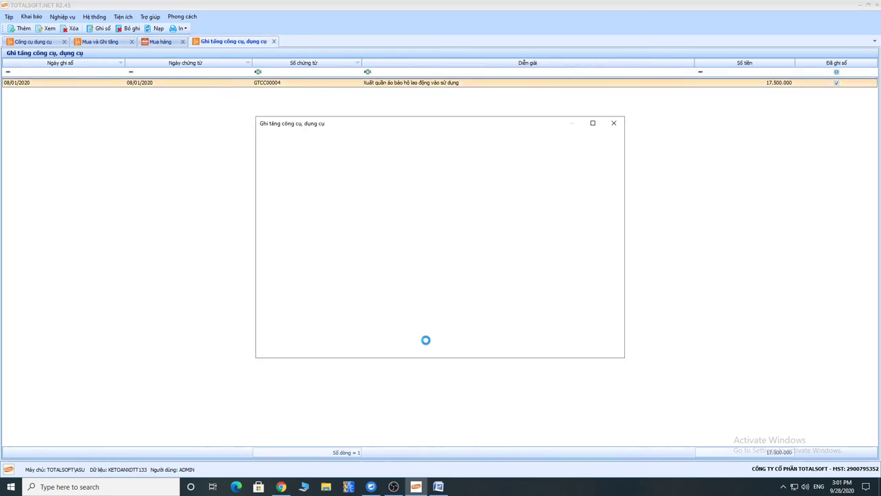
pyautogui.moveTo(381, 339); pyautogui.dragTo(525, 339)
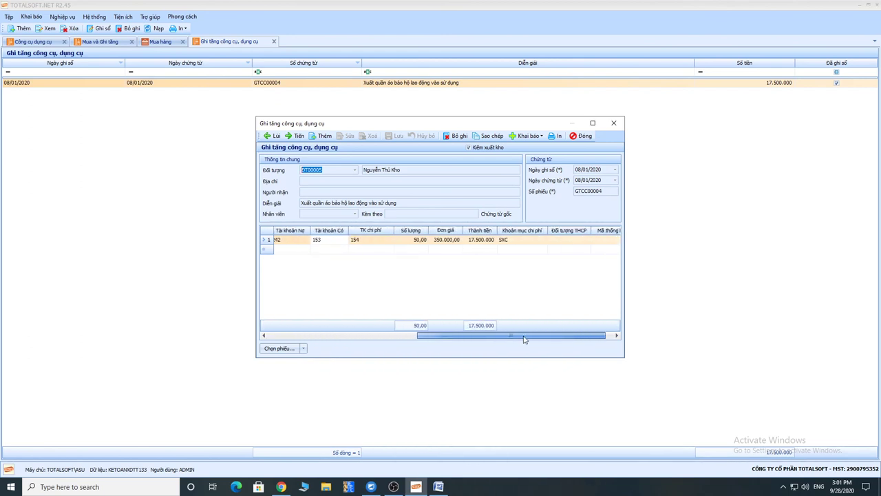
pyautogui.click(410, 241)
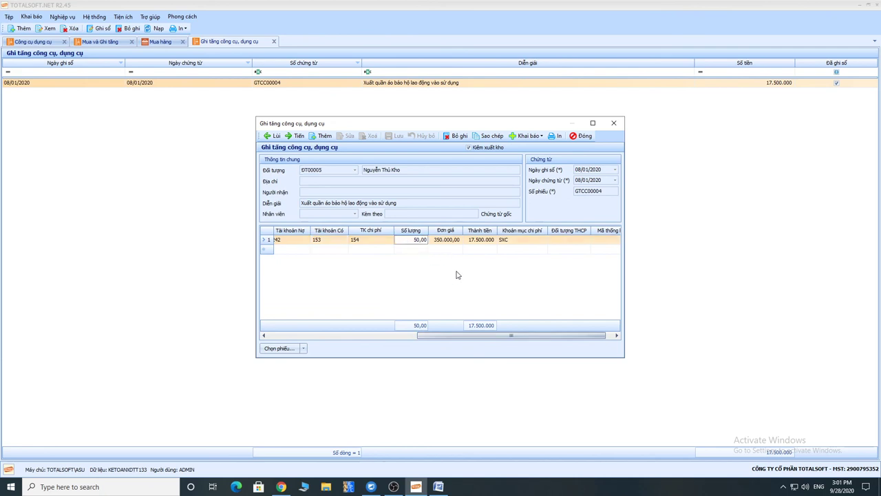
pyautogui.moveTo(511, 337); pyautogui.dragTo(359, 338)
pyautogui.click(582, 136)
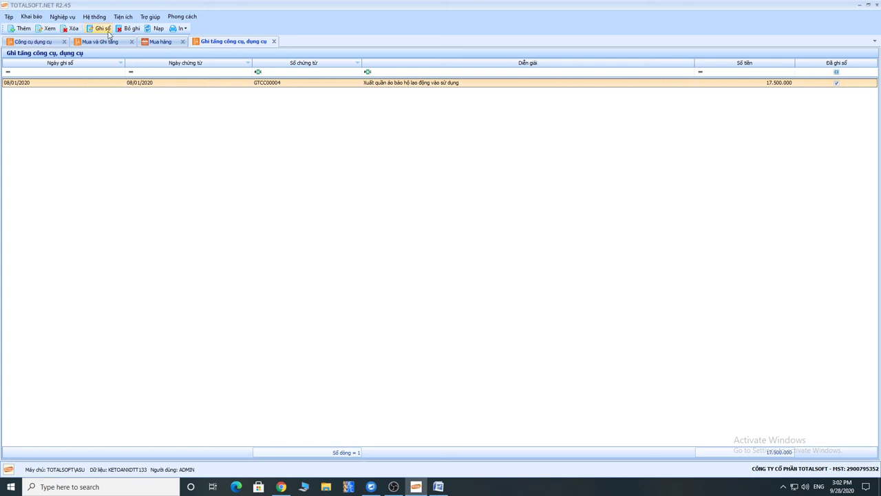
# Step: Create a tool allocation (Phân bổ công cụ, dụng cụ) for month 1 of 2020
pyautogui.click(35, 41)
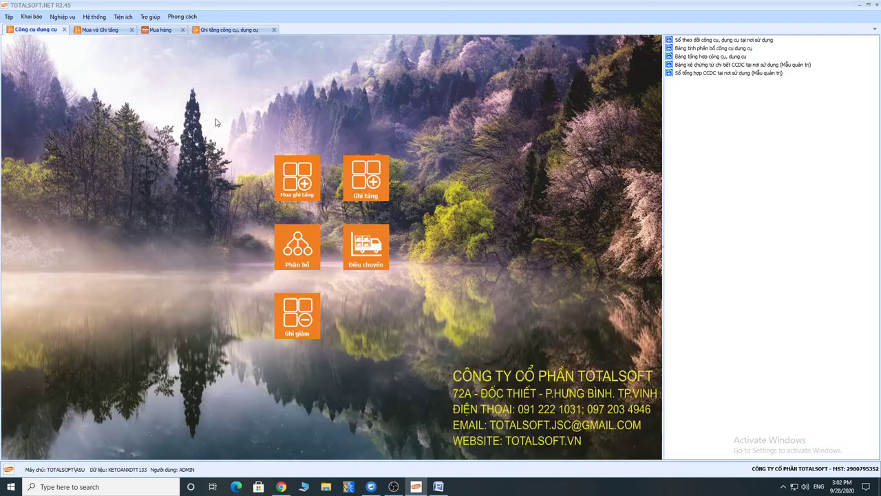
pyautogui.click(307, 258)
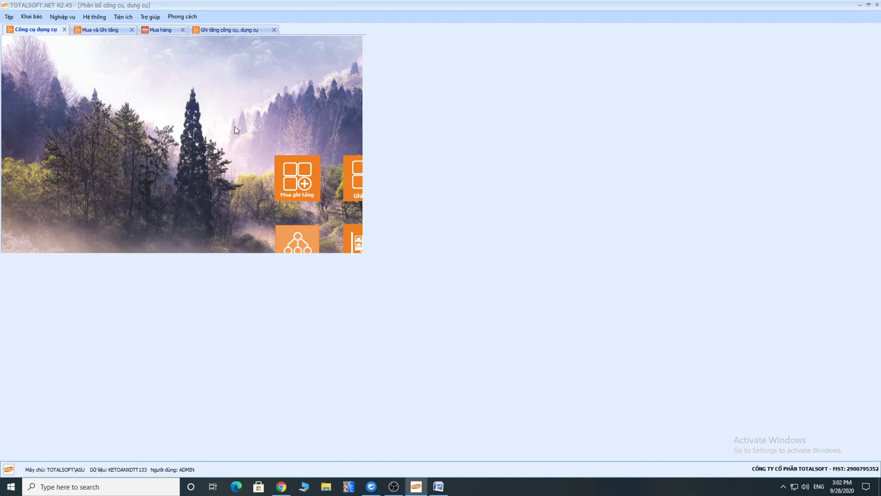
pyautogui.rightClick(232, 129)
pyautogui.click(268, 152)
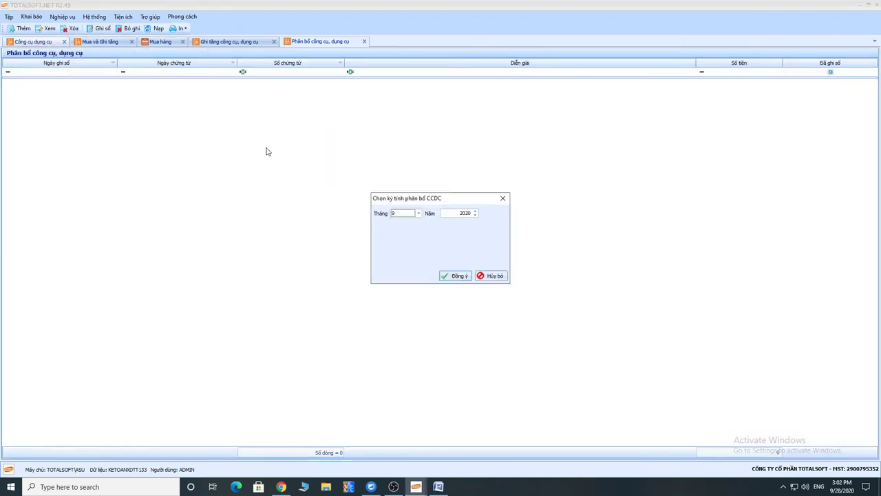
pyautogui.click(409, 220)
pyautogui.click(409, 232)
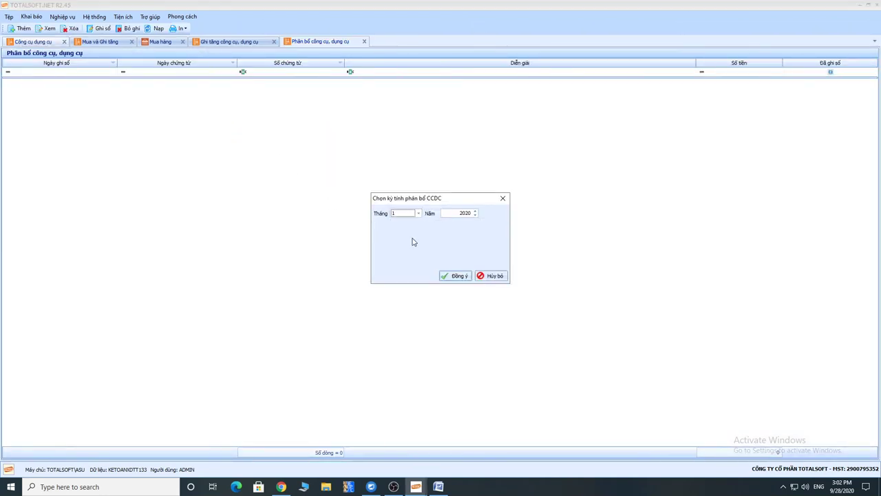
pyautogui.click(459, 275)
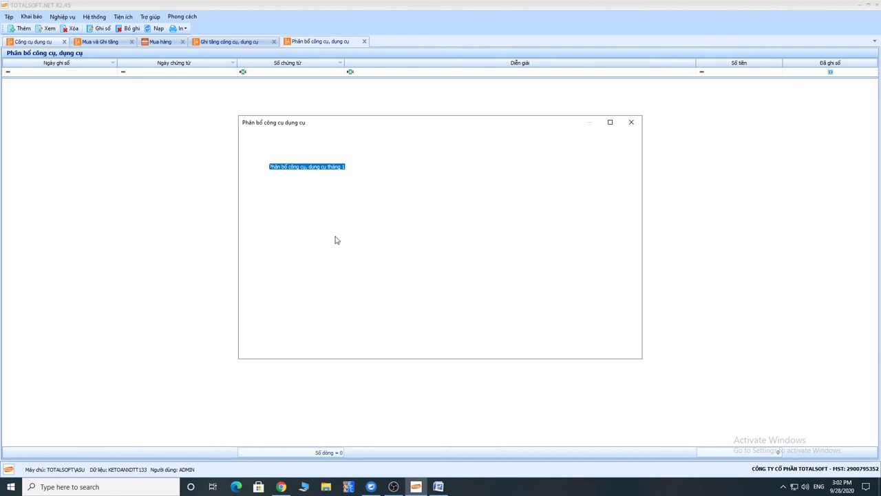
# Step: Examine the protective clothing allocation line across all columns and close the allocation voucher without saving it
pyautogui.click(353, 244)
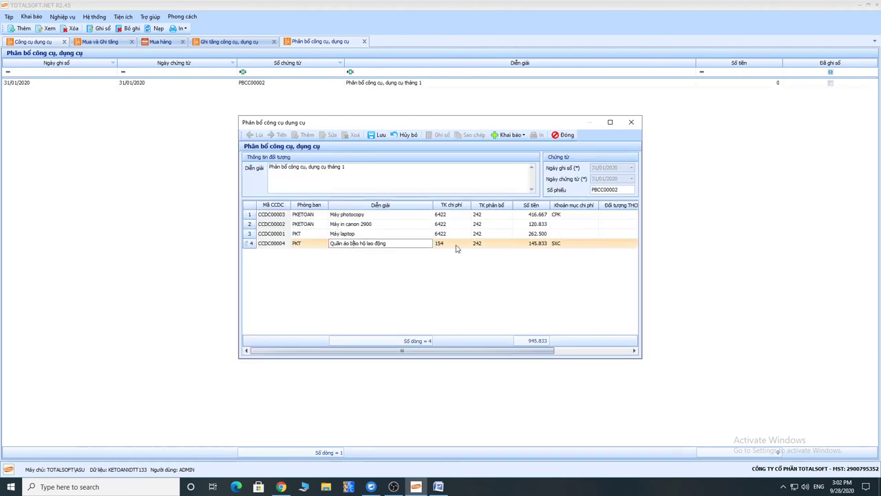
pyautogui.click(535, 244)
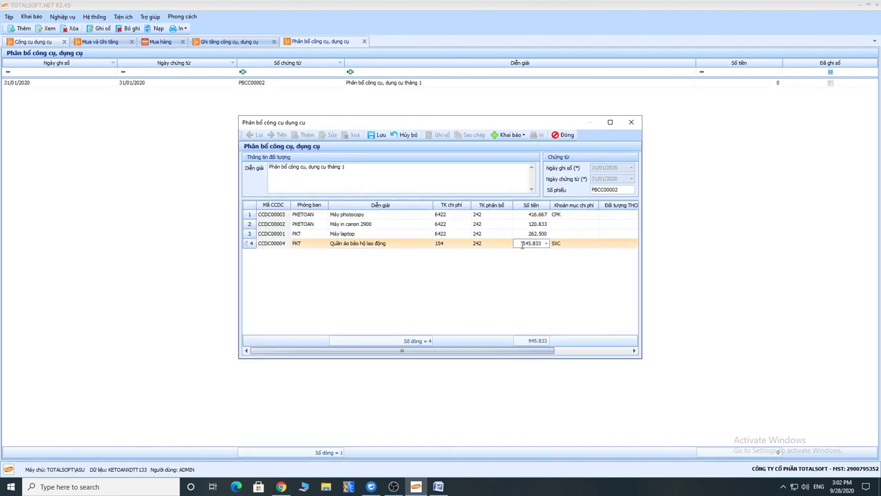
pyautogui.moveTo(521, 351); pyautogui.dragTo(620, 353)
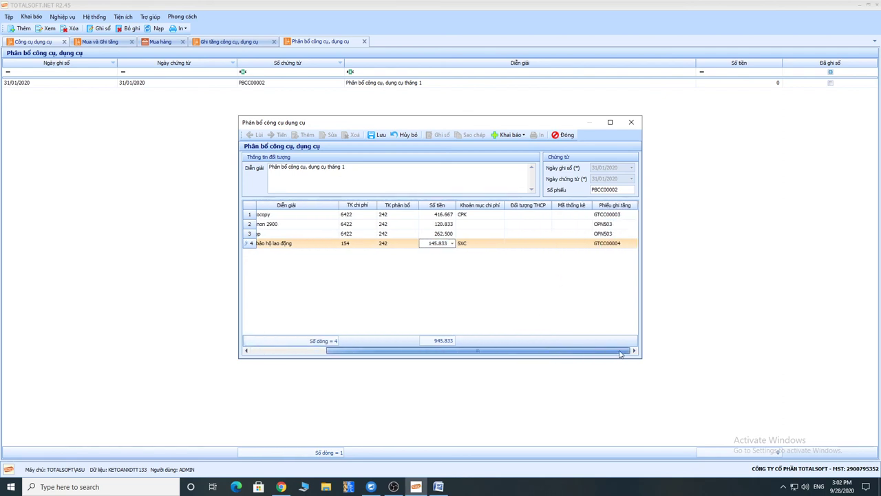
pyautogui.moveTo(613, 353); pyautogui.dragTo(403, 353)
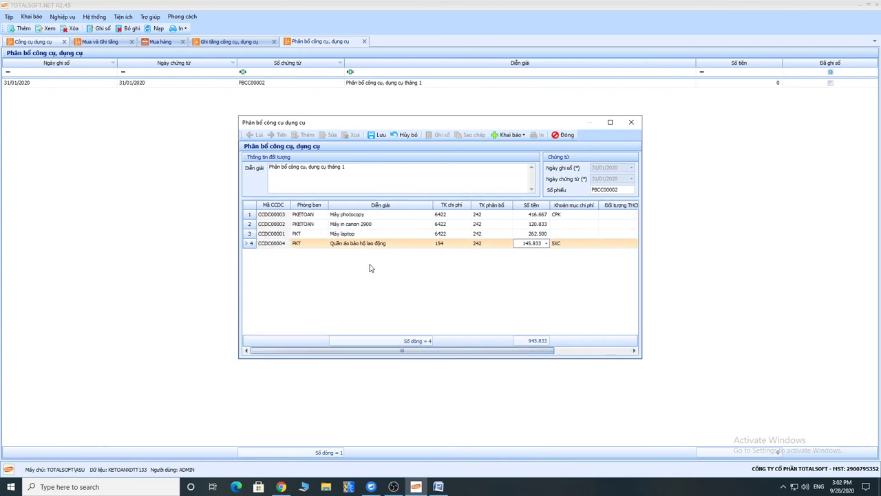
pyautogui.click(563, 135)
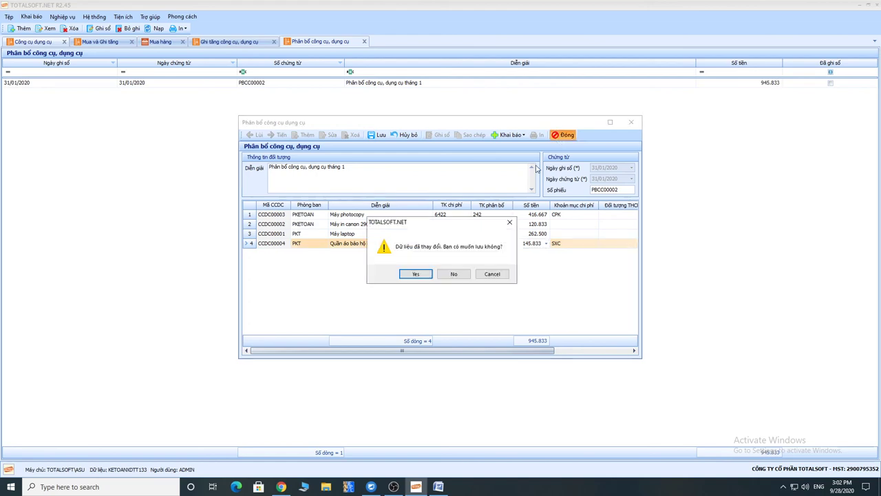
pyautogui.click(457, 274)
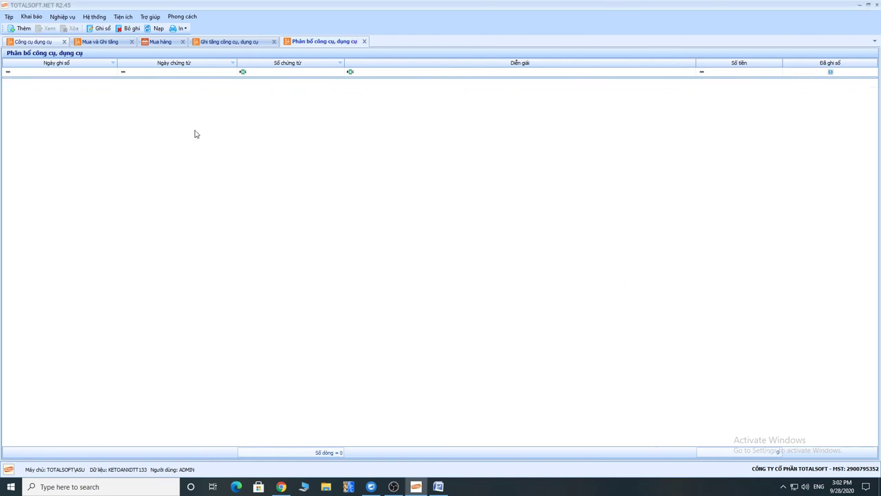
# Step: Close the tool allocation, purchase-and-increase, purchase and tool increase lists, leaving only the tools overview open
pyautogui.click(364, 42)
pyautogui.click(132, 30)
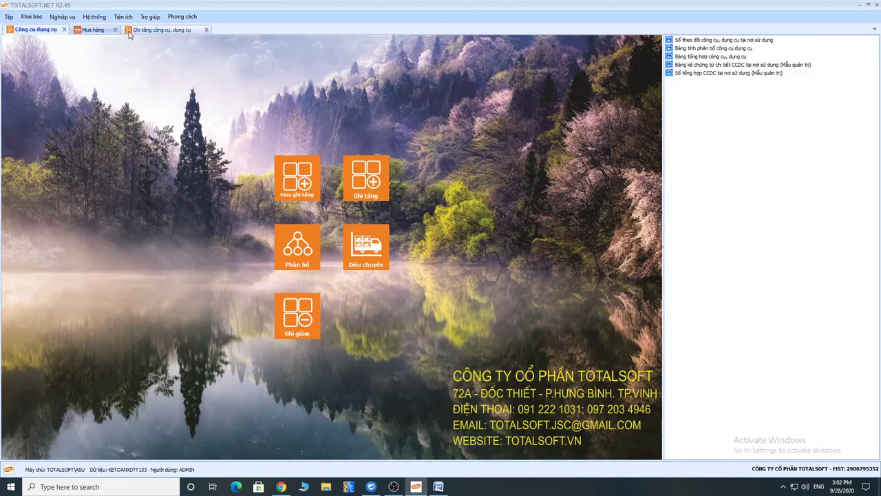
pyautogui.click(116, 30)
pyautogui.click(156, 30)
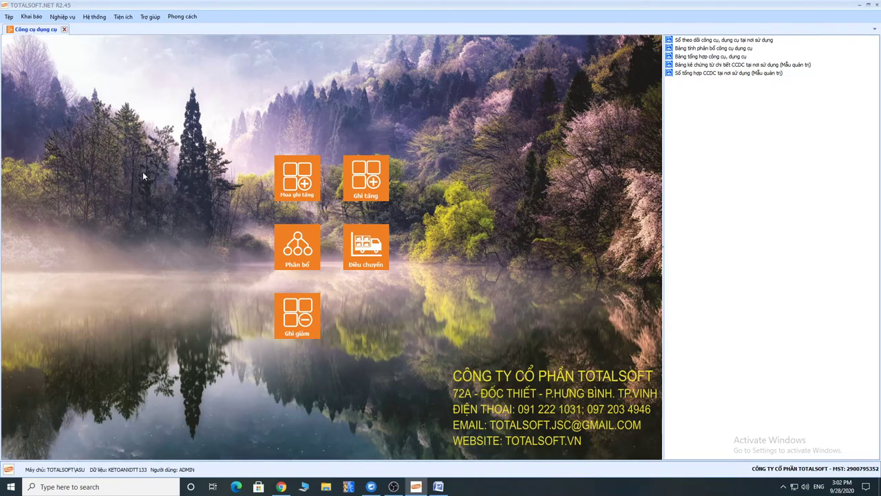